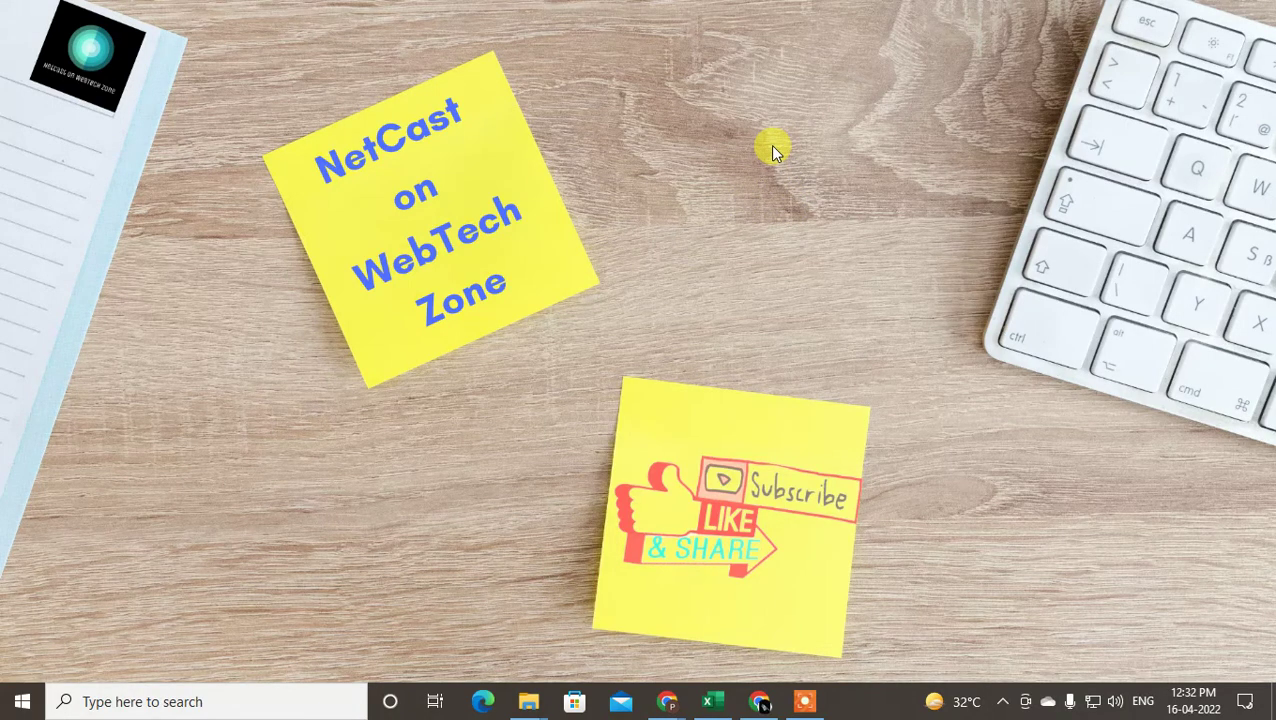
- Find Outlook through Windows search with 'out' and launch it to its inbox
left_click(98, 704)
type("ou")
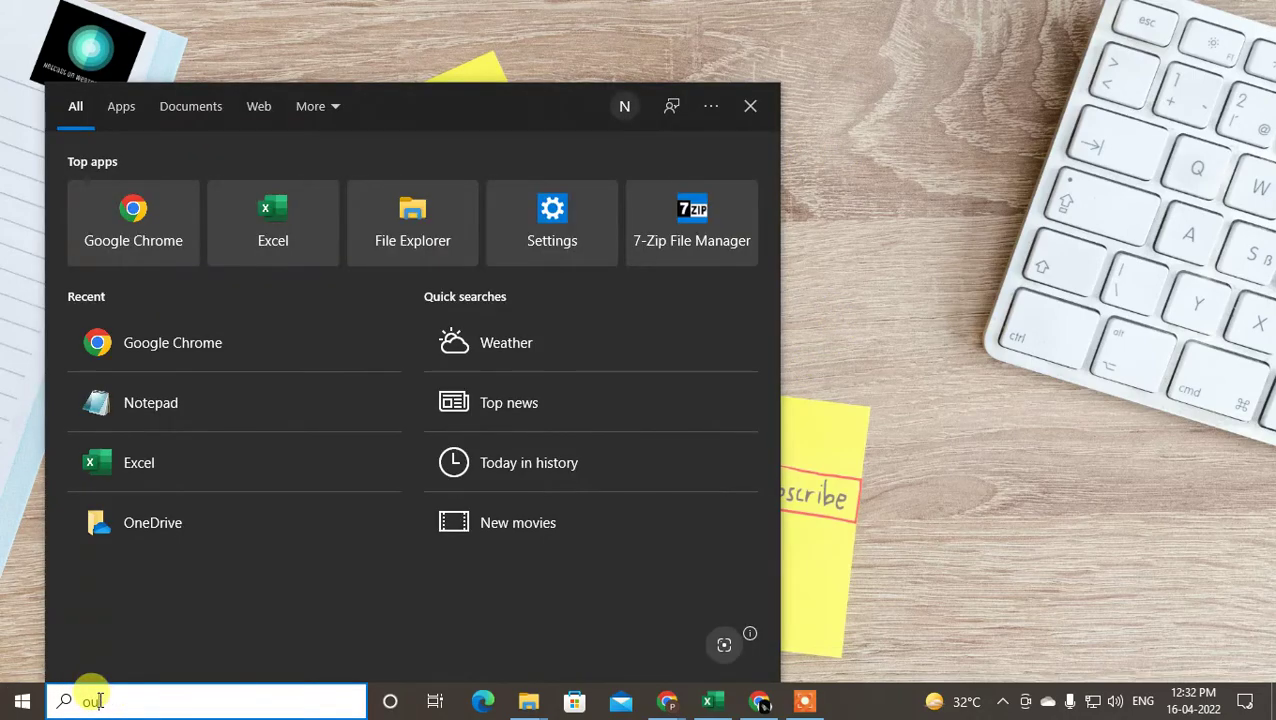
type("t")
left_click(148, 187)
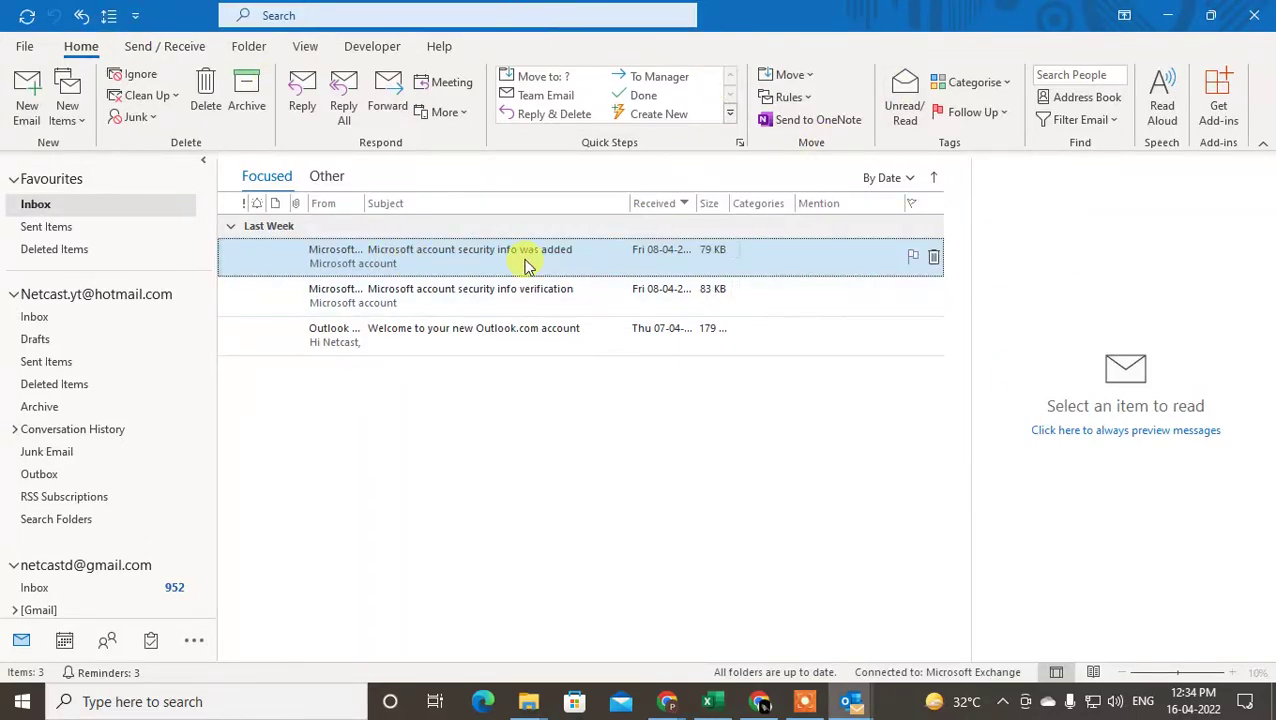
- Open Outlook Options from the File view and show the Mail settings page
left_click(23, 47)
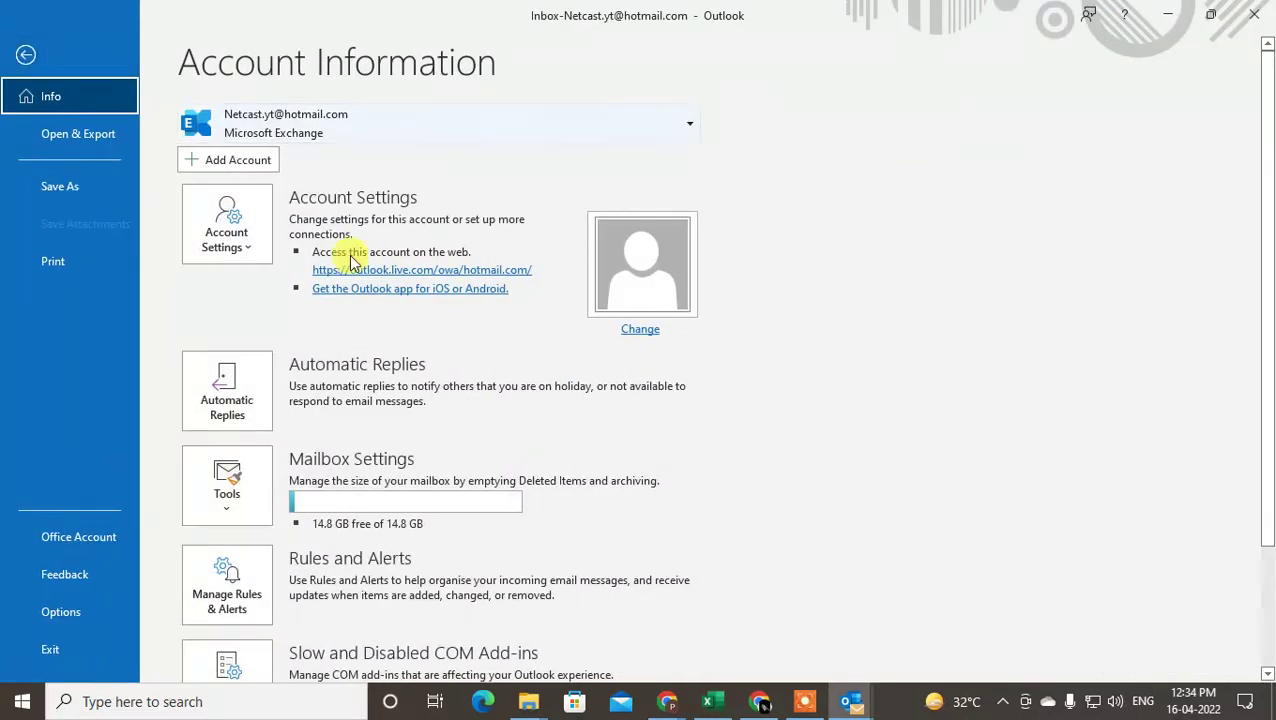
left_click(81, 613)
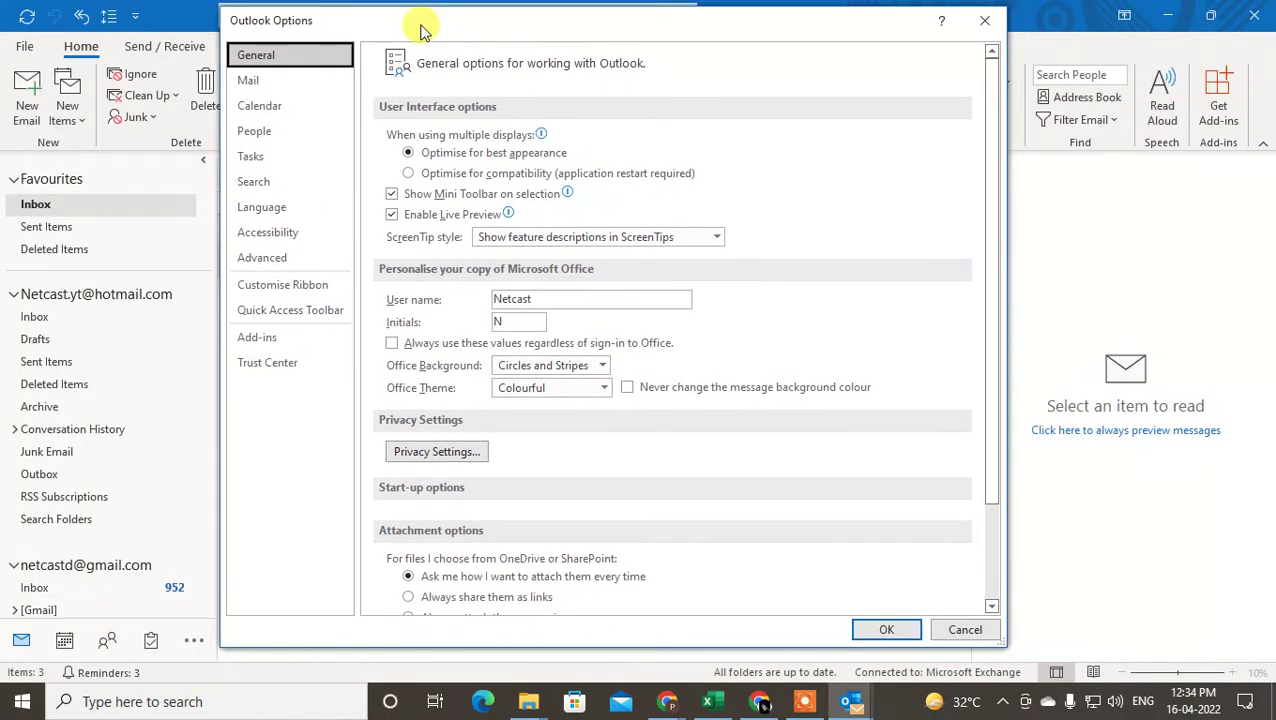
left_click_drag(440, 47, 416, 33)
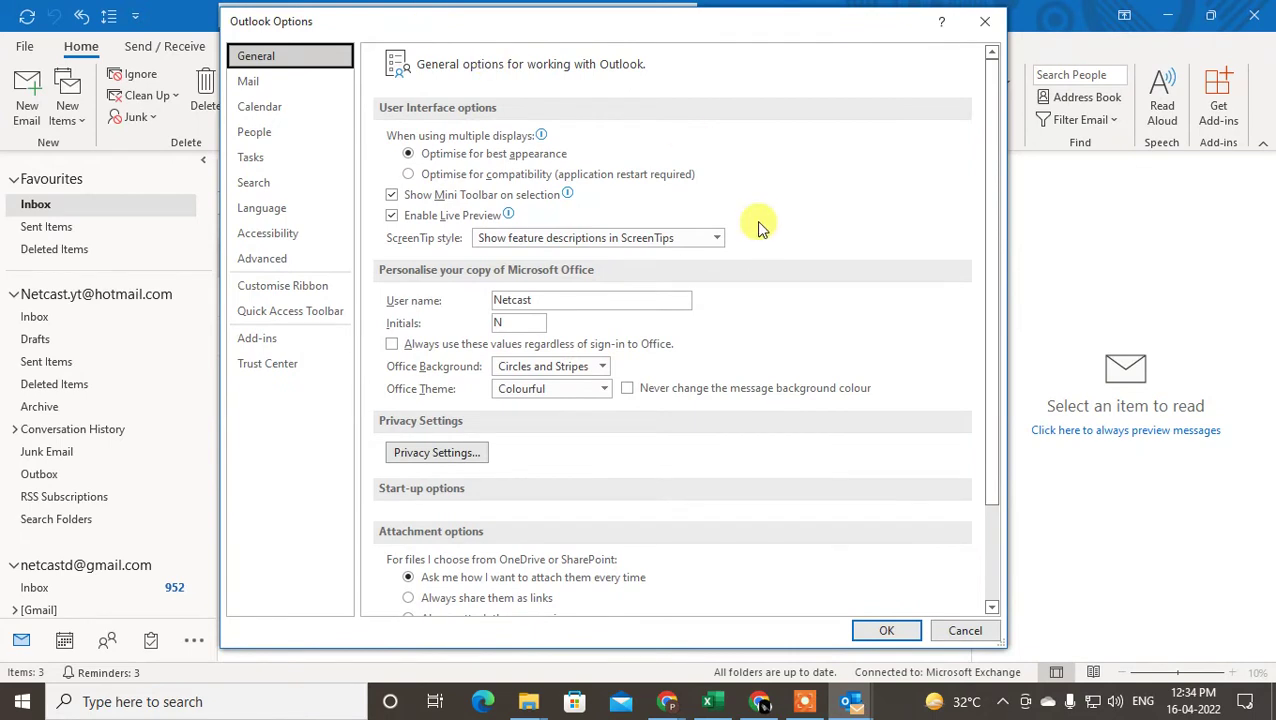
left_click(245, 84)
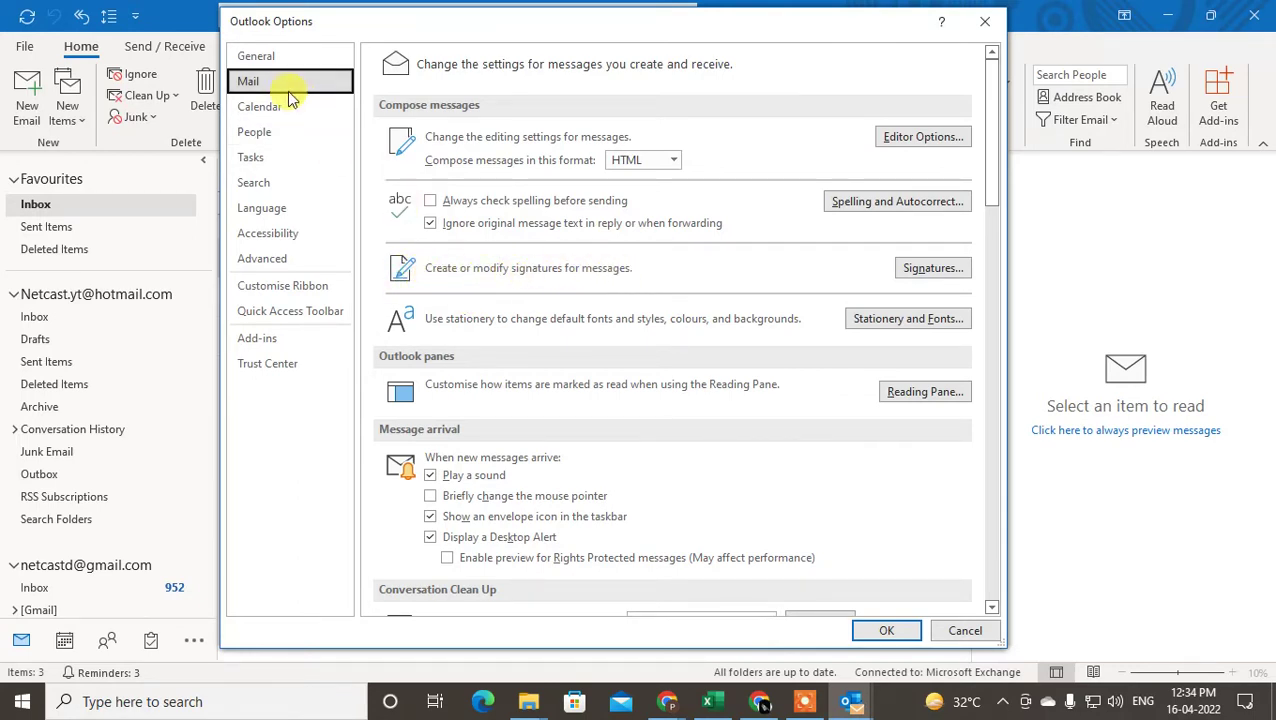
- Open Signatures and Stationery and delete the old 'sadfsad' signature
left_click(940, 278)
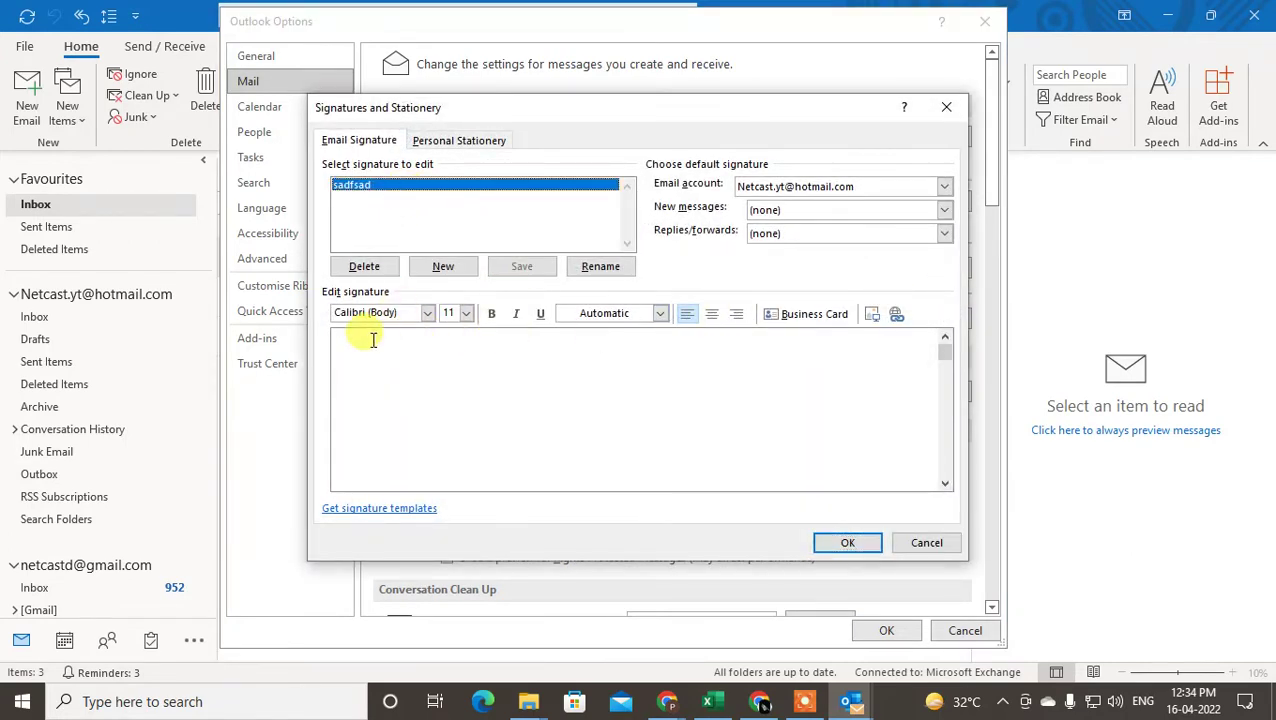
left_click(366, 268)
left_click(597, 403)
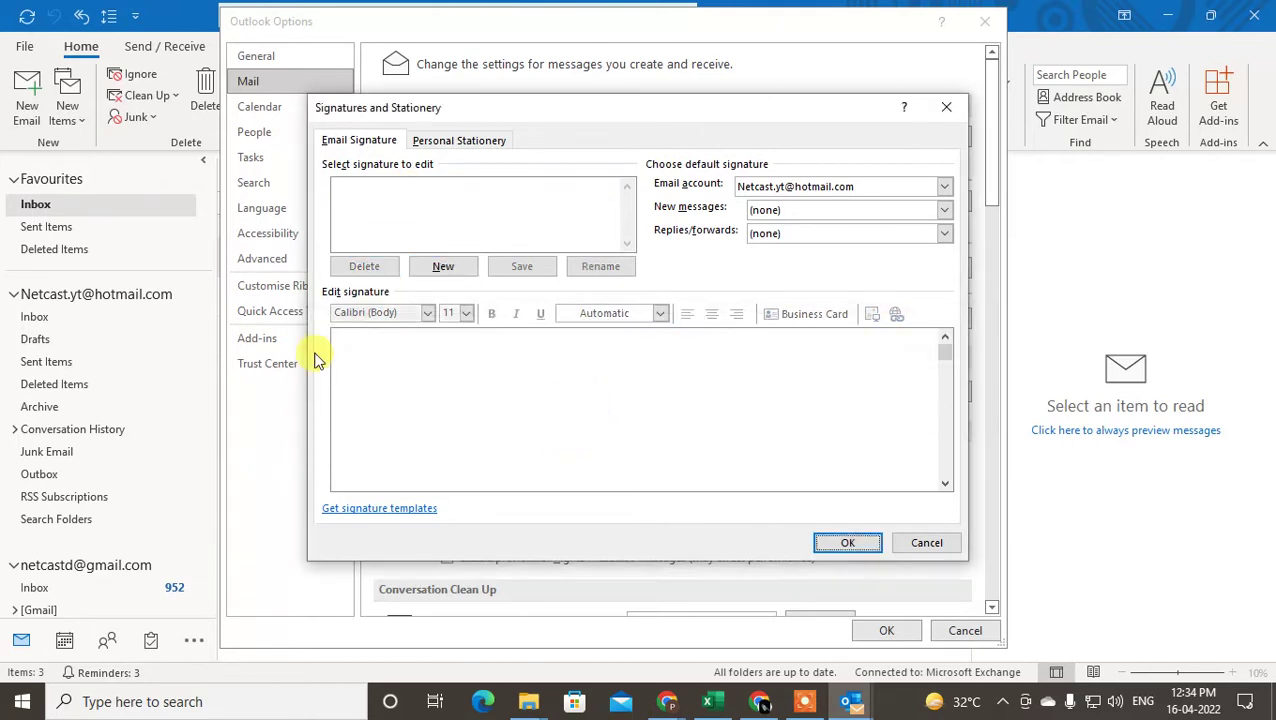
- Create a new signature named 'signature'
left_click(443, 266)
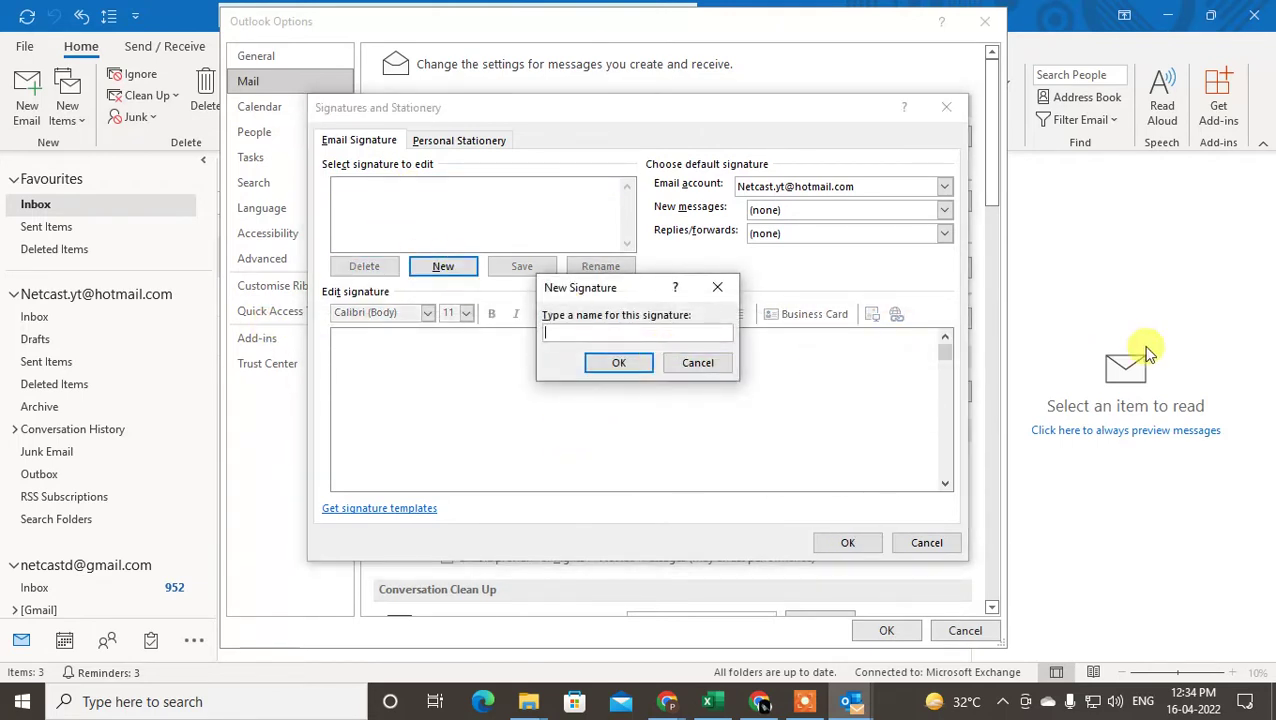
type("sig")
type("nature")
key("Return")
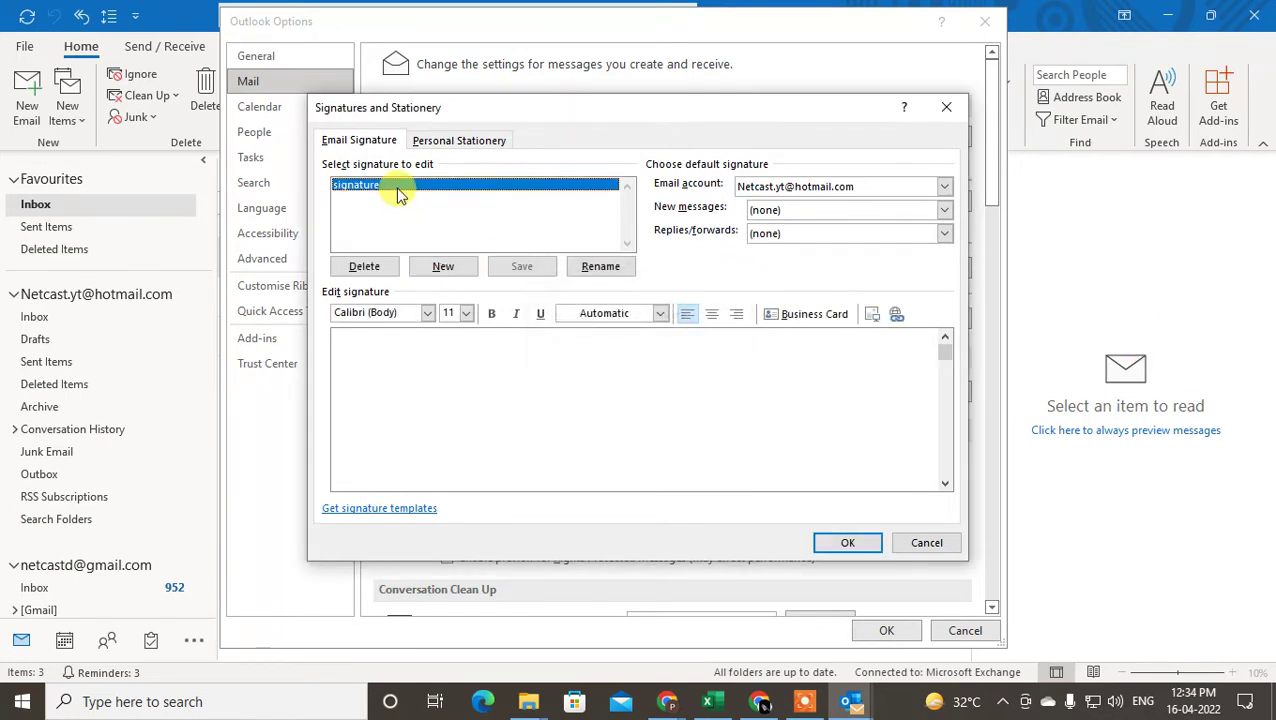
- Write 'Thanks & regards' and 'Linkedin' on separate lines in the signature, then select 'Linkedin'
left_click(395, 347)
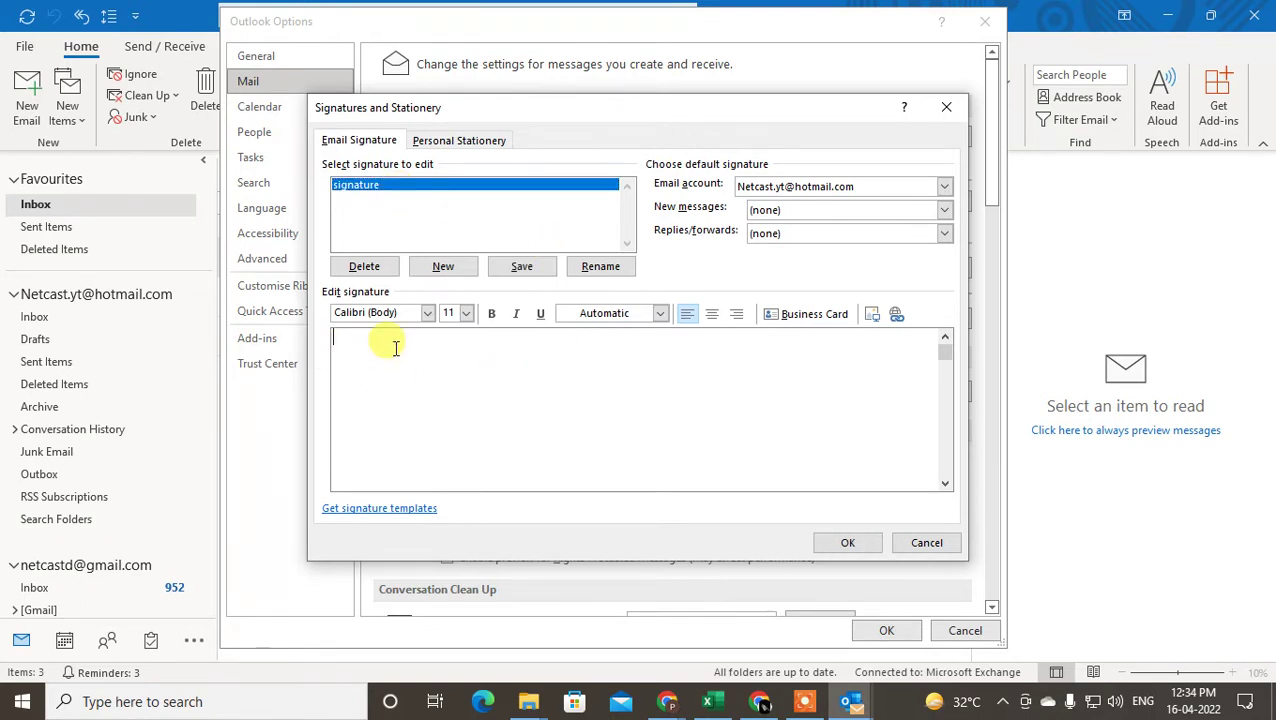
type("Thanks & regards")
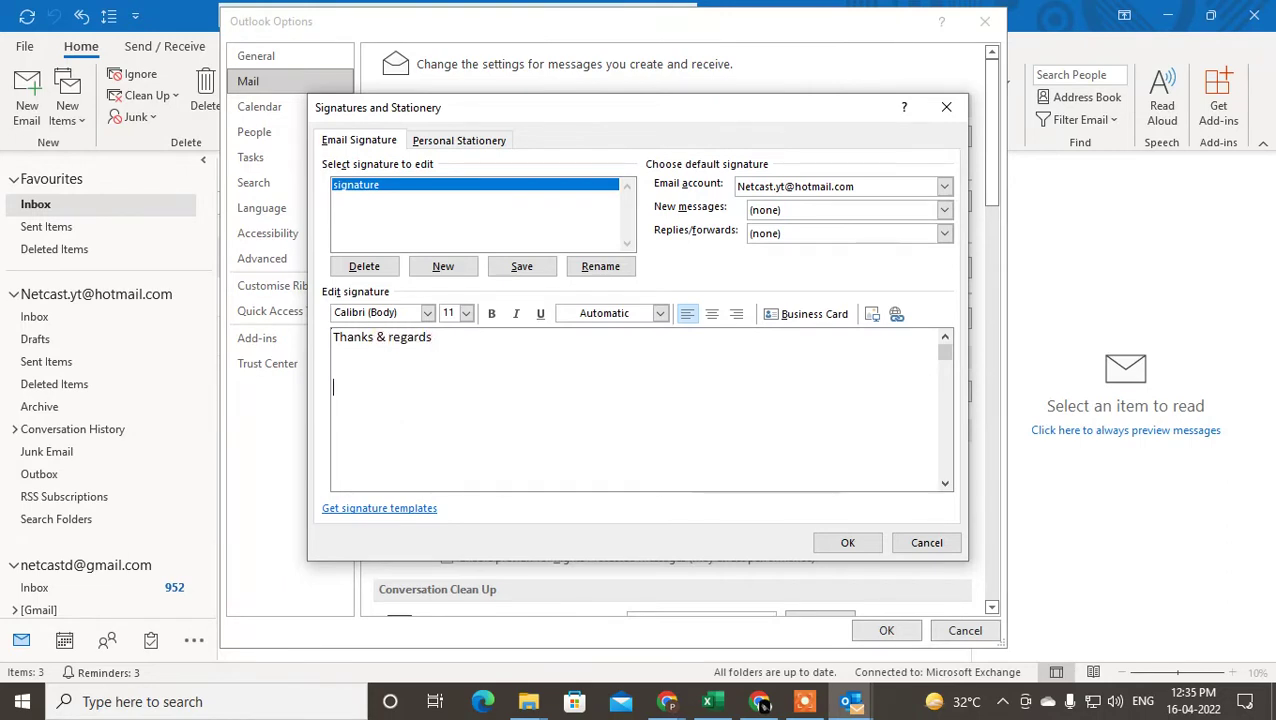
type("inki")
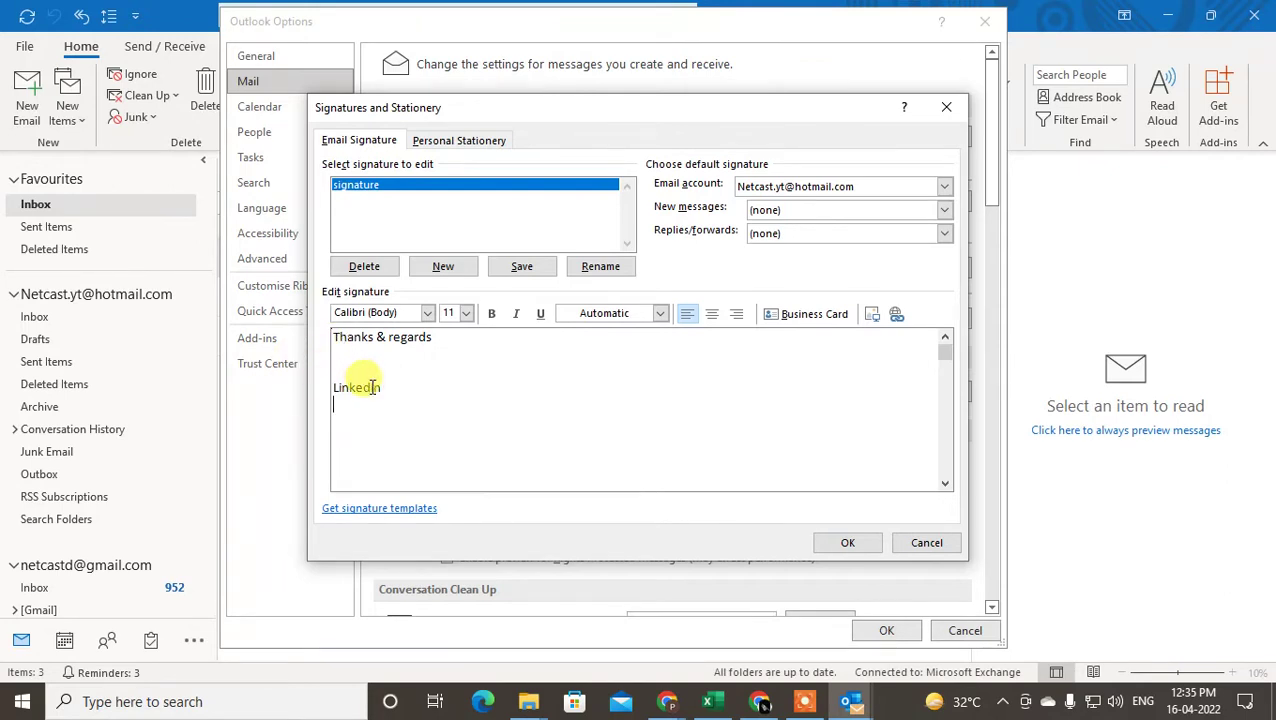
left_click_drag(381, 387, 339, 386)
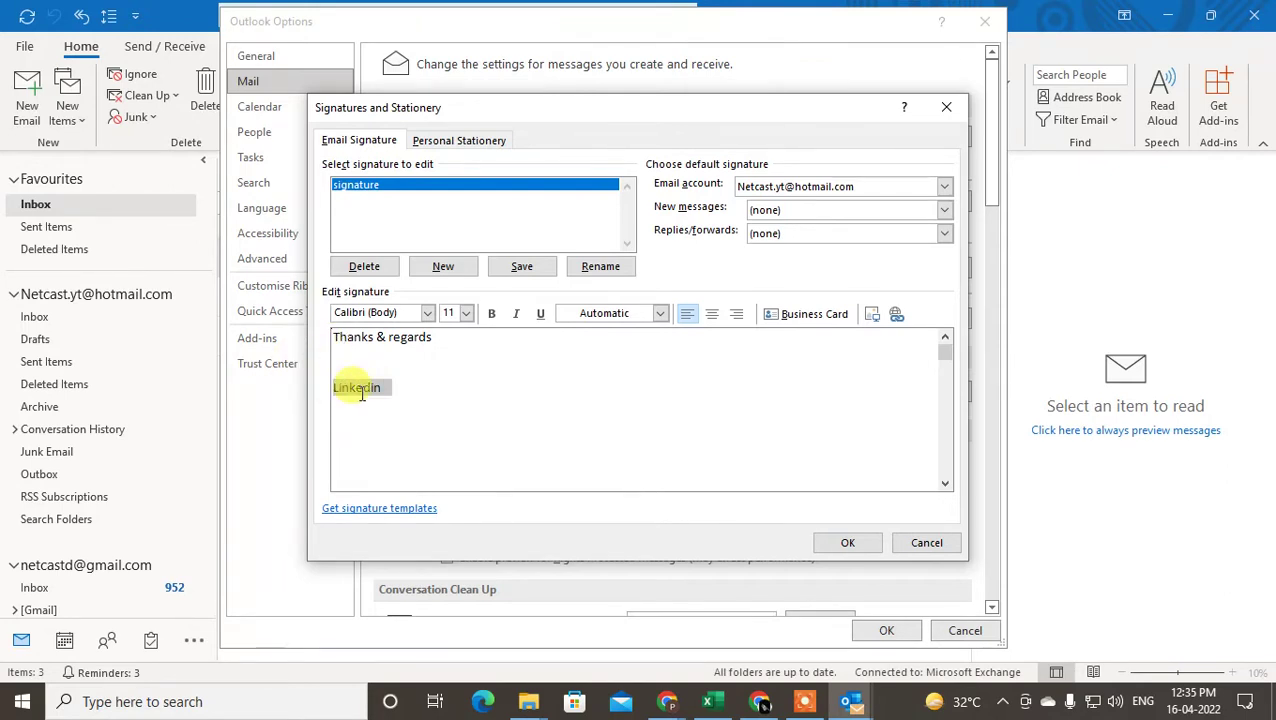
left_click(414, 391)
key("Return")
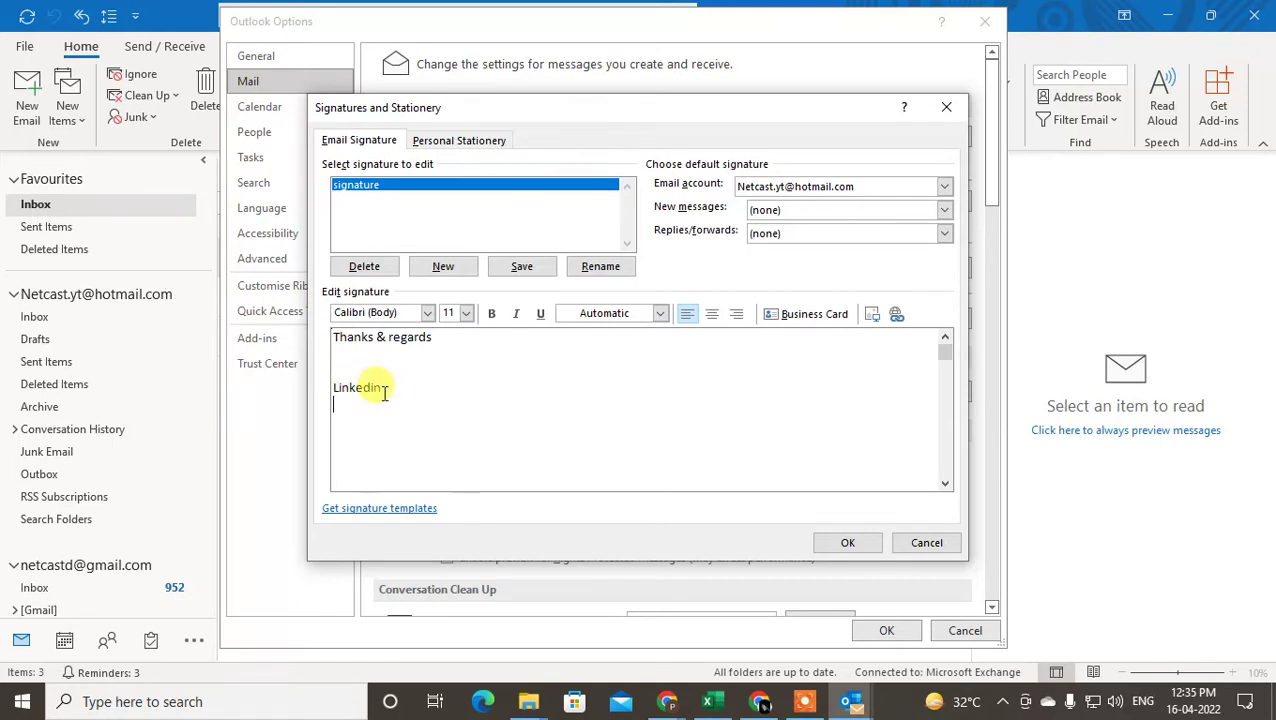
left_click_drag(381, 387, 333, 387)
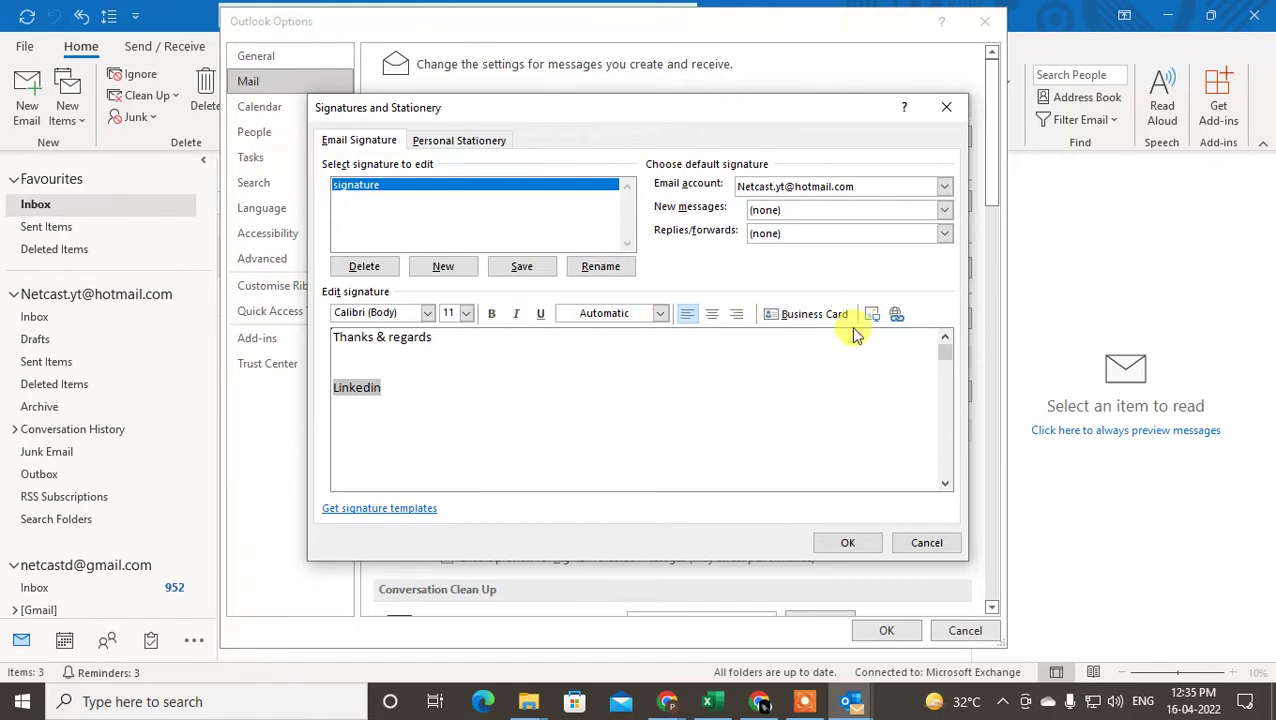
- Open the hyperlink dialog for 'Linkedin' and choose Existing File or Web Page with Browsed Pages
left_click(897, 318)
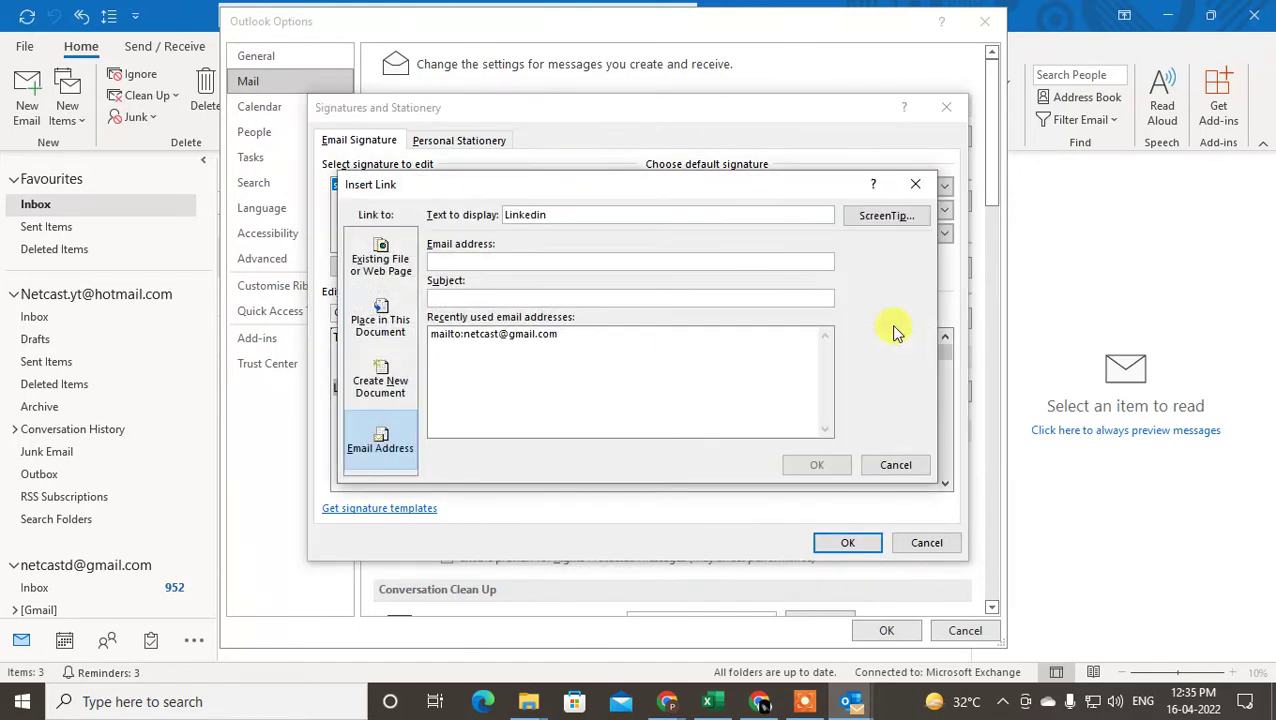
left_click(462, 344)
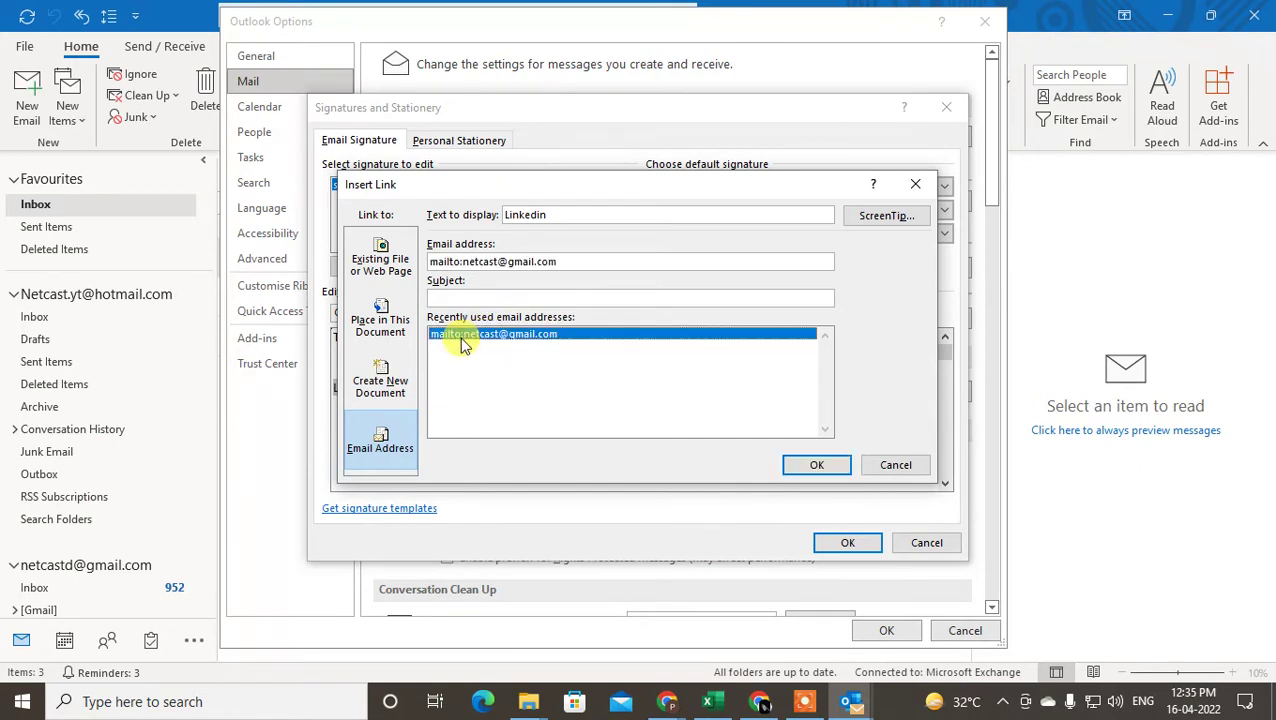
left_click(398, 392)
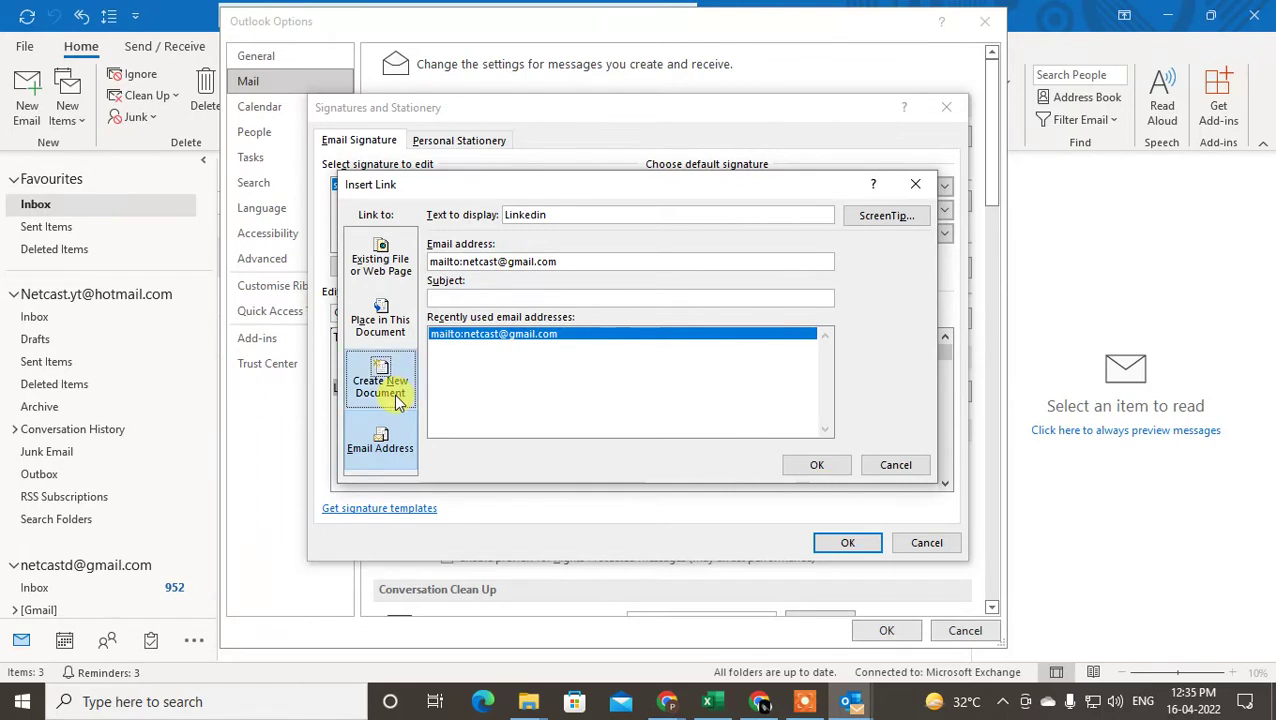
left_click(383, 308)
left_click(380, 260)
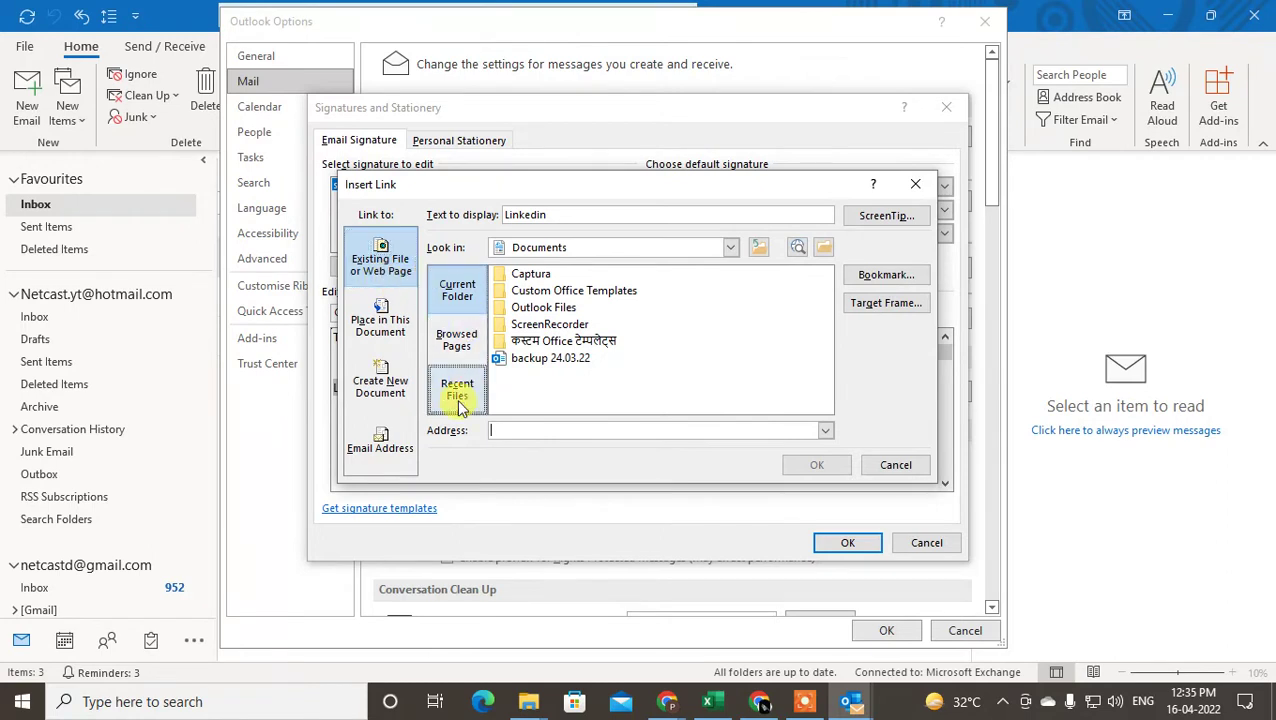
left_click(462, 352)
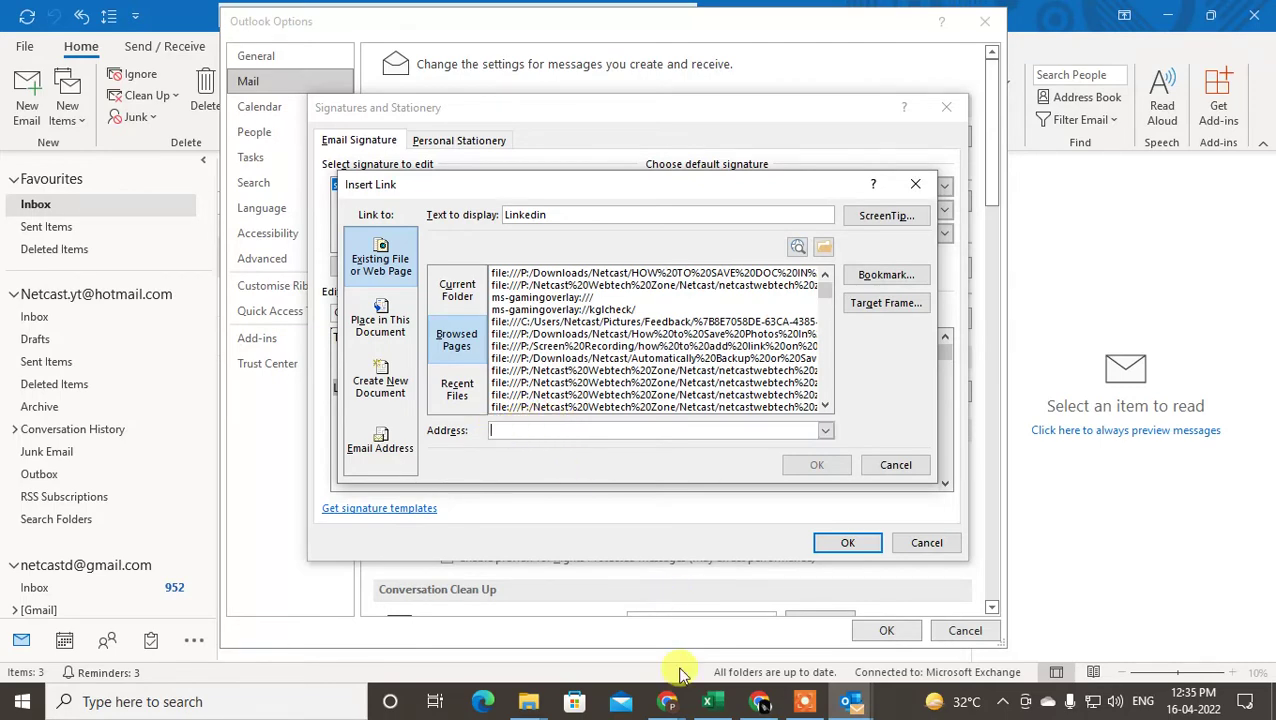
- Go to the LinkedIn profile page in the browser via the account menu
left_click(758, 705)
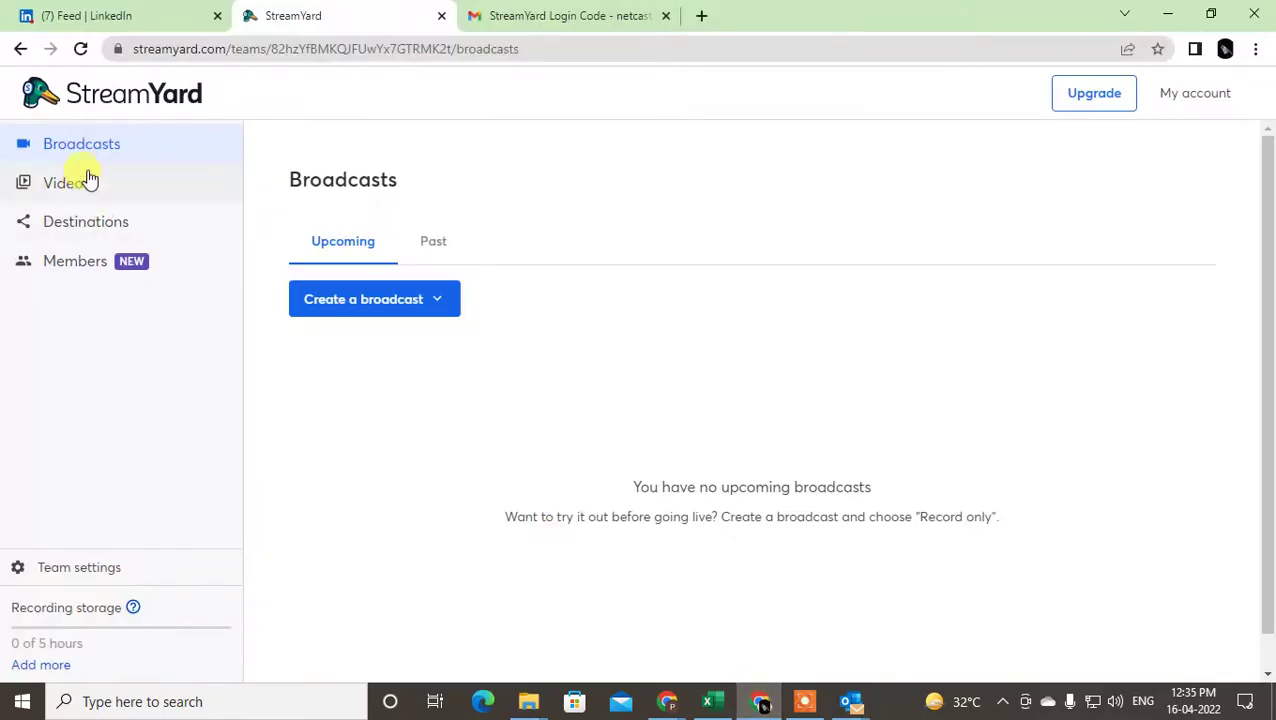
left_click(127, 18)
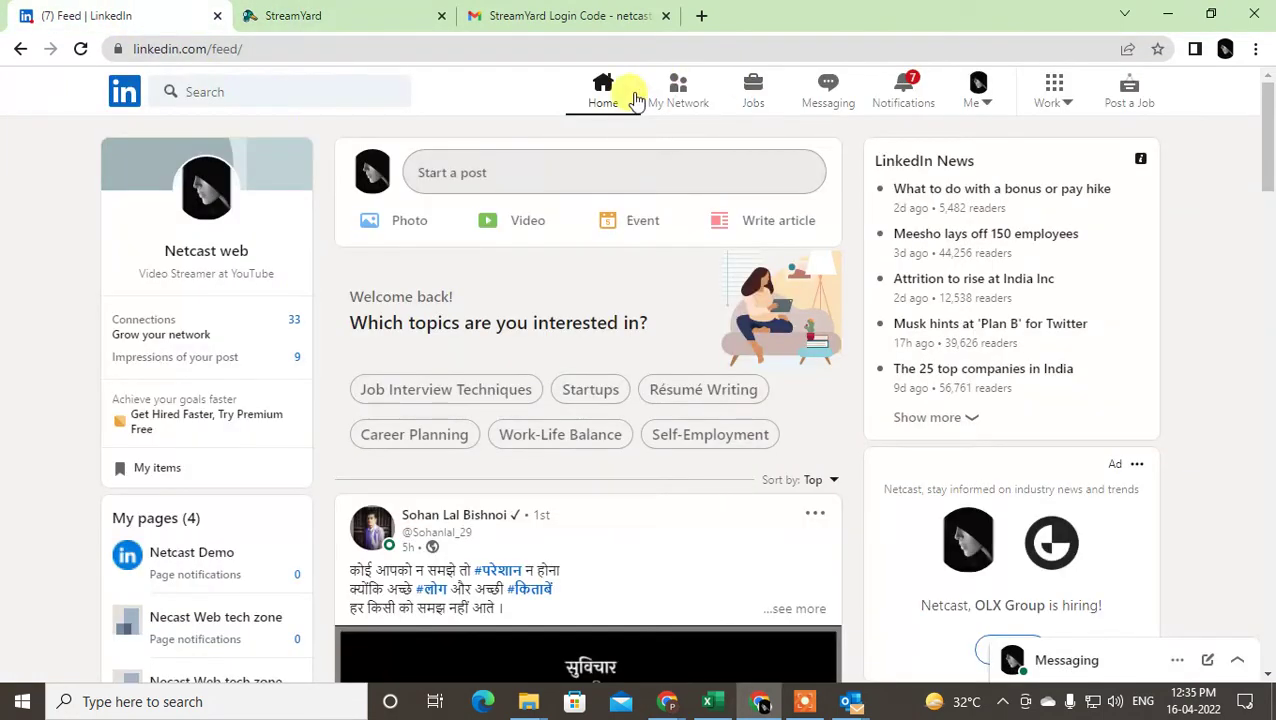
left_click(976, 100)
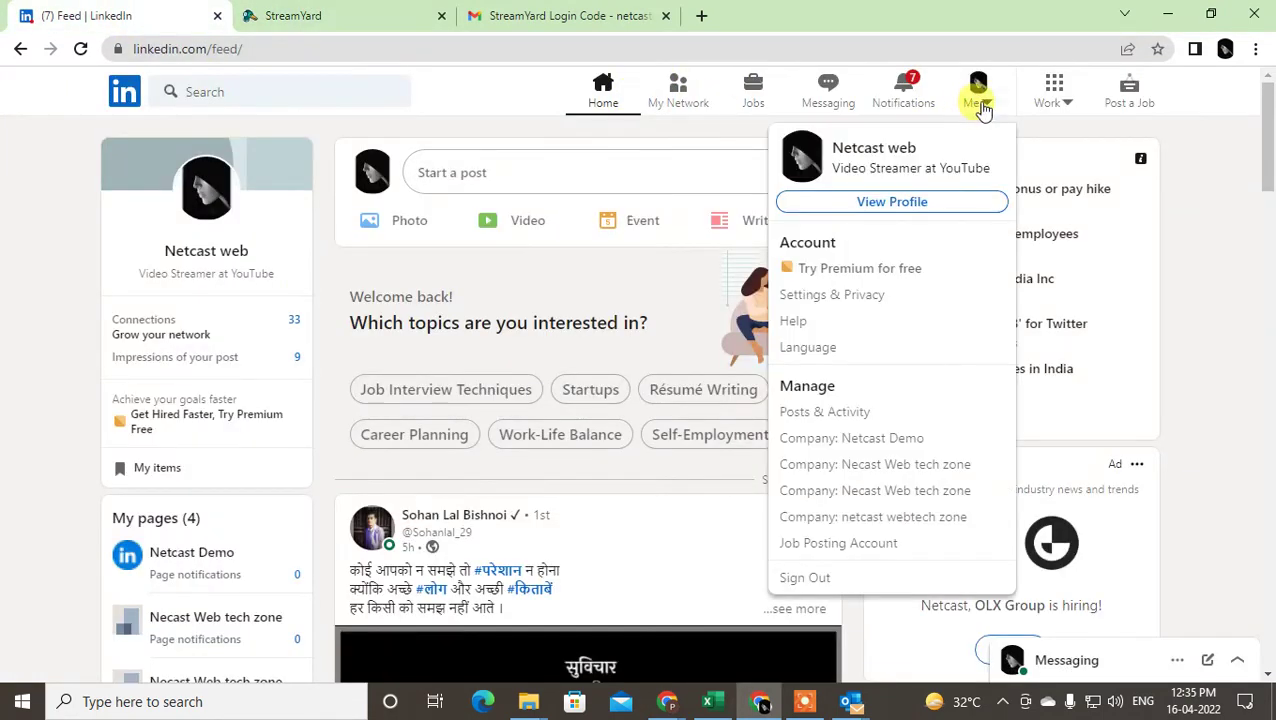
left_click(891, 210)
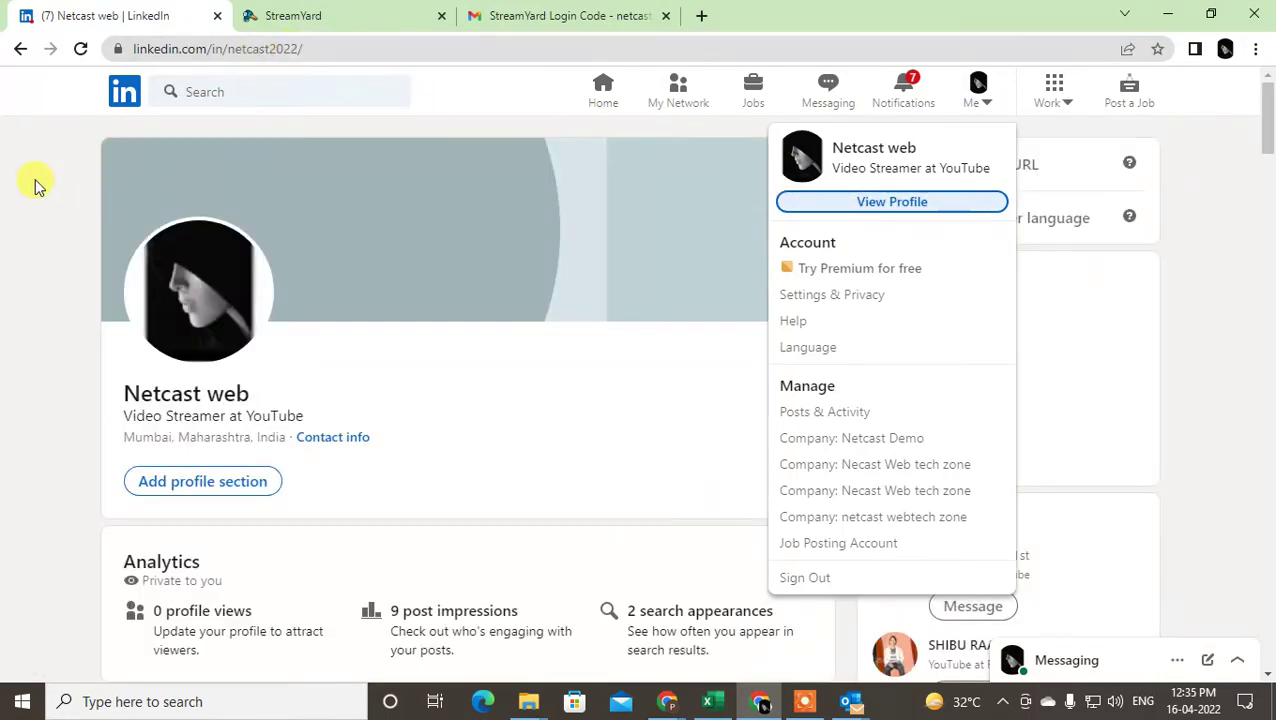
left_click(1225, 192)
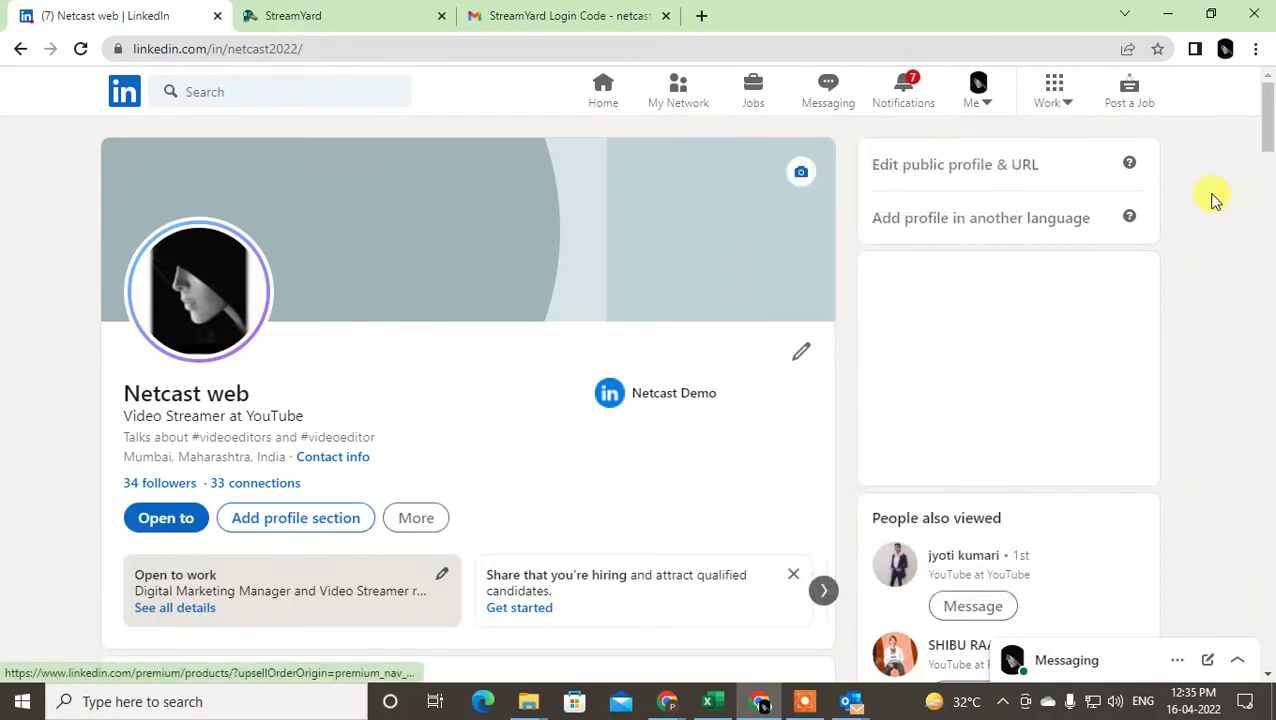
- Copy the profile page's full web address from the address bar
left_click(256, 48)
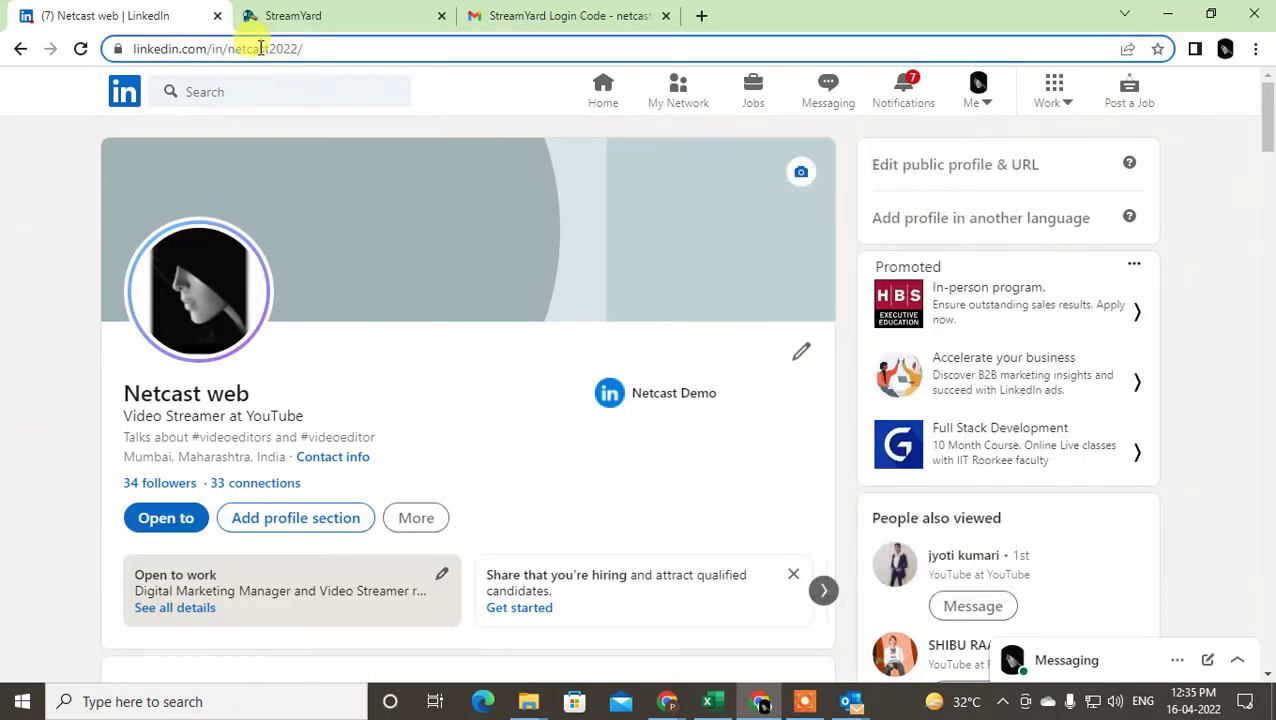
left_click(212, 49)
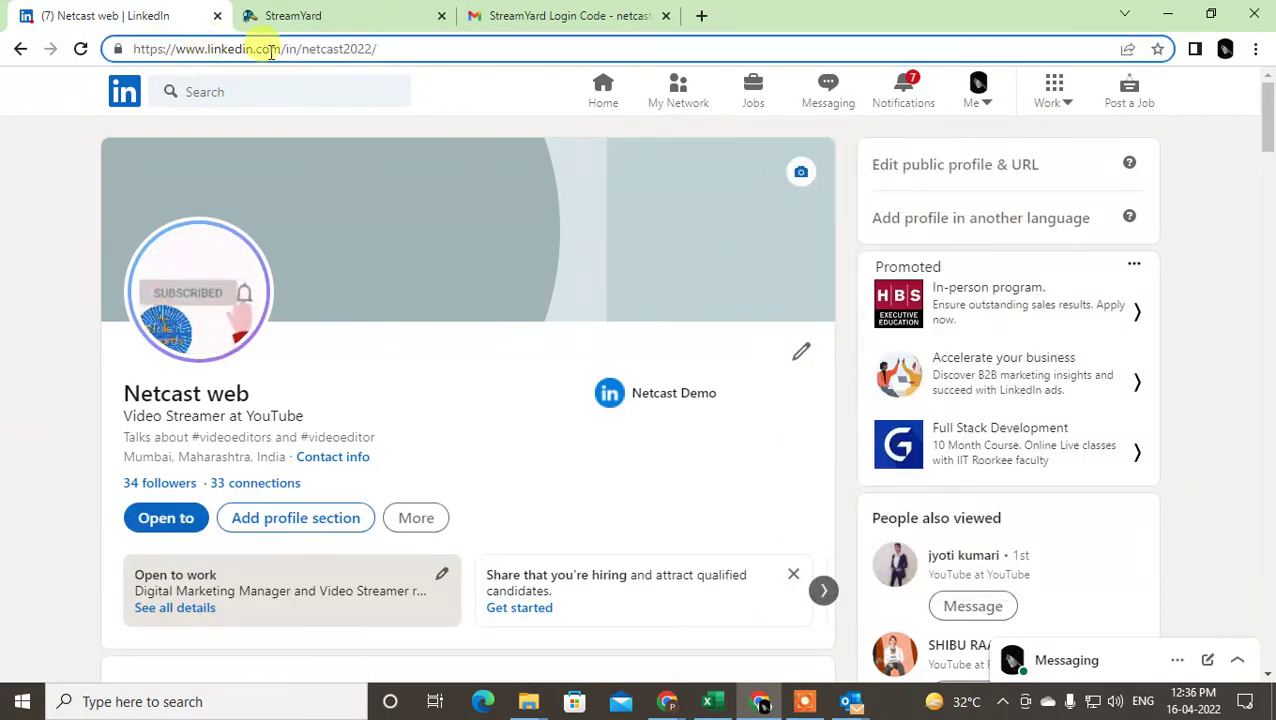
key("ctrl+a")
right_click(240, 50)
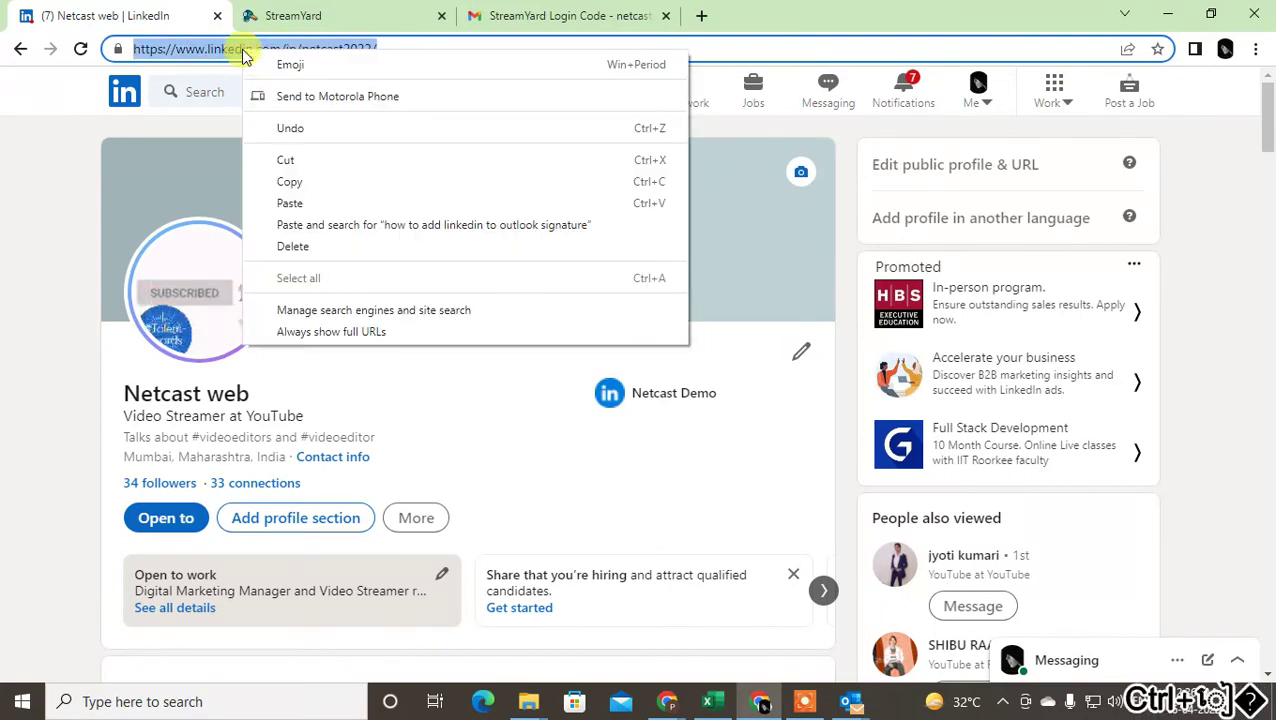
left_click(312, 181)
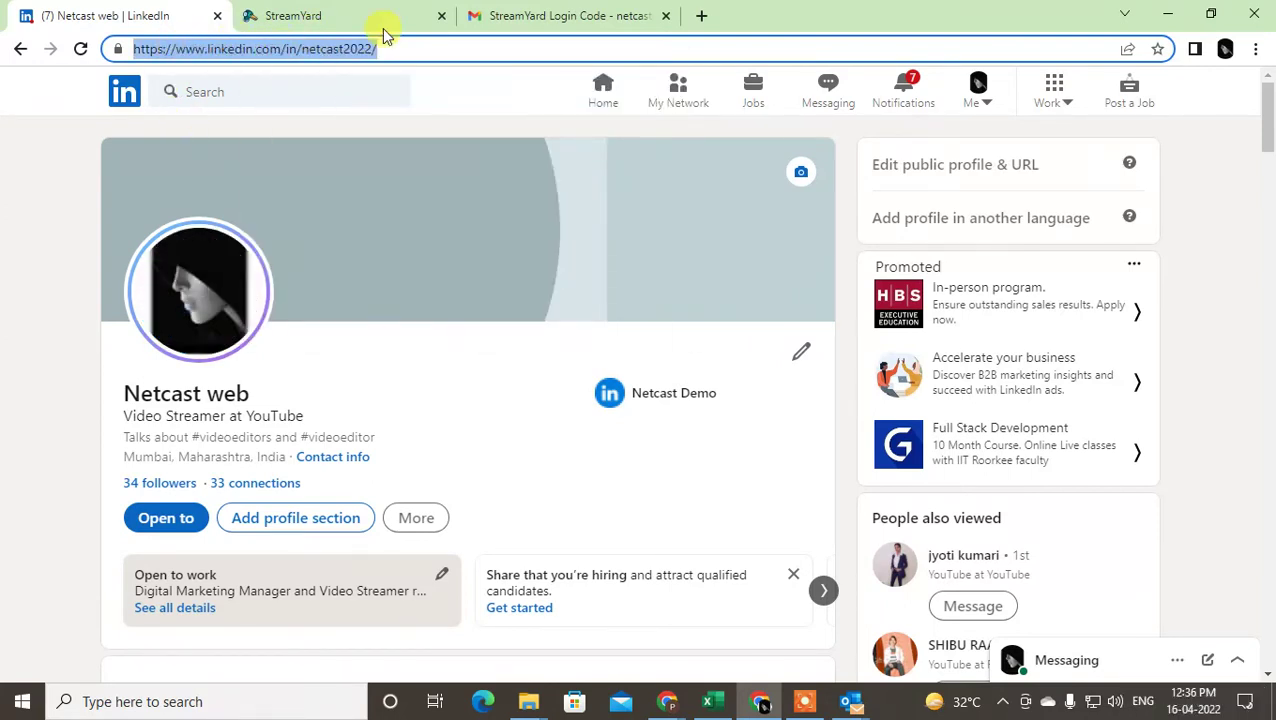
left_click(849, 705)
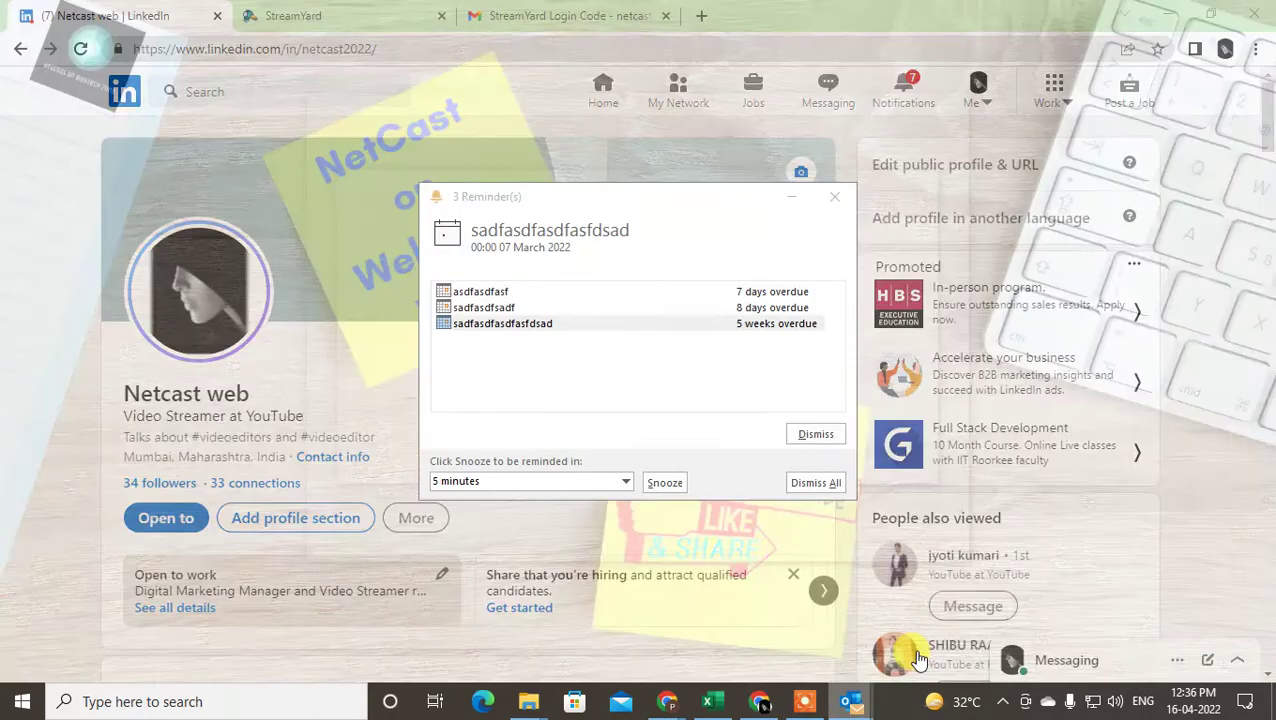
- Paste the LinkedIn profile URL as the address for 'Linkedin' and save the signature
left_click(775, 615)
key("ctrl+v")
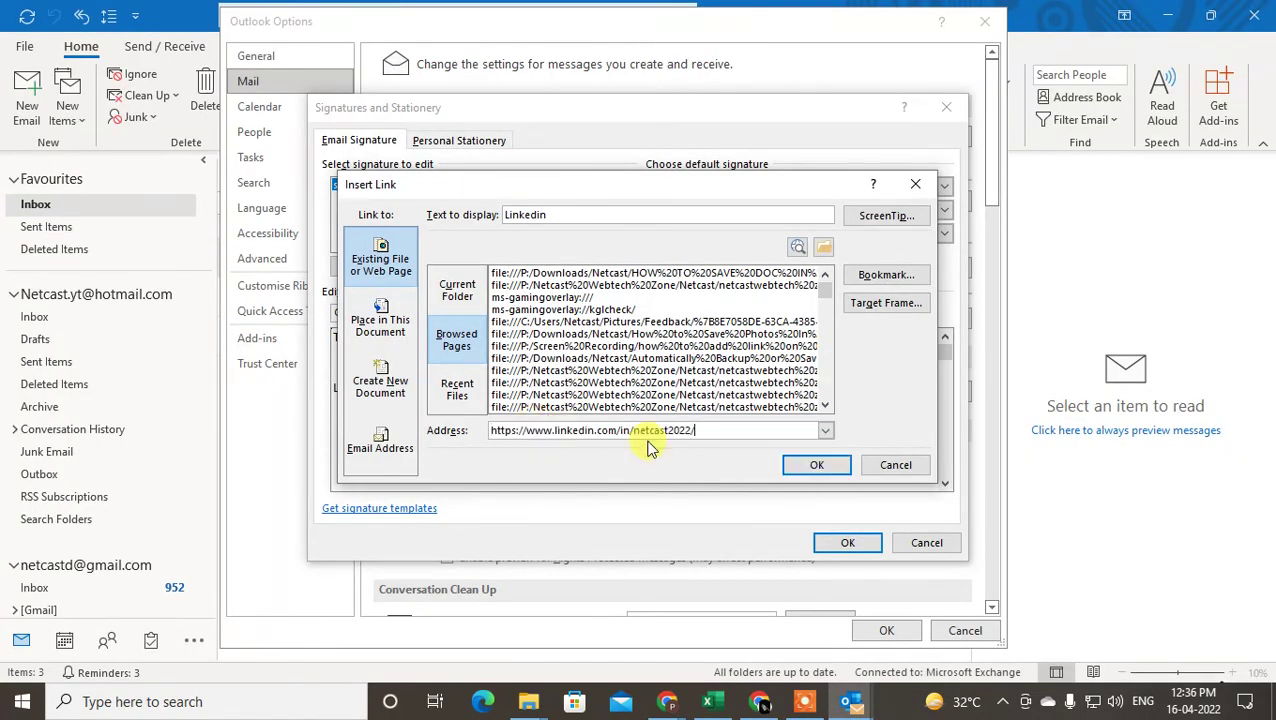
left_click(815, 467)
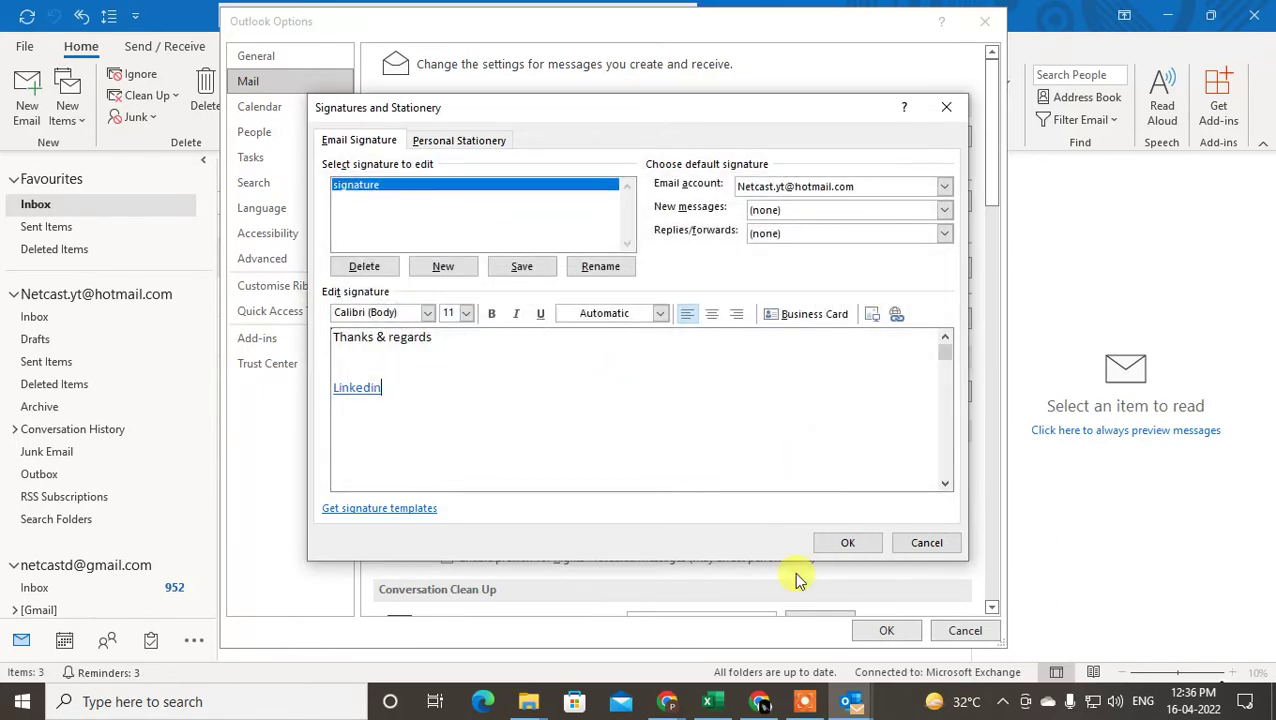
left_click(358, 389)
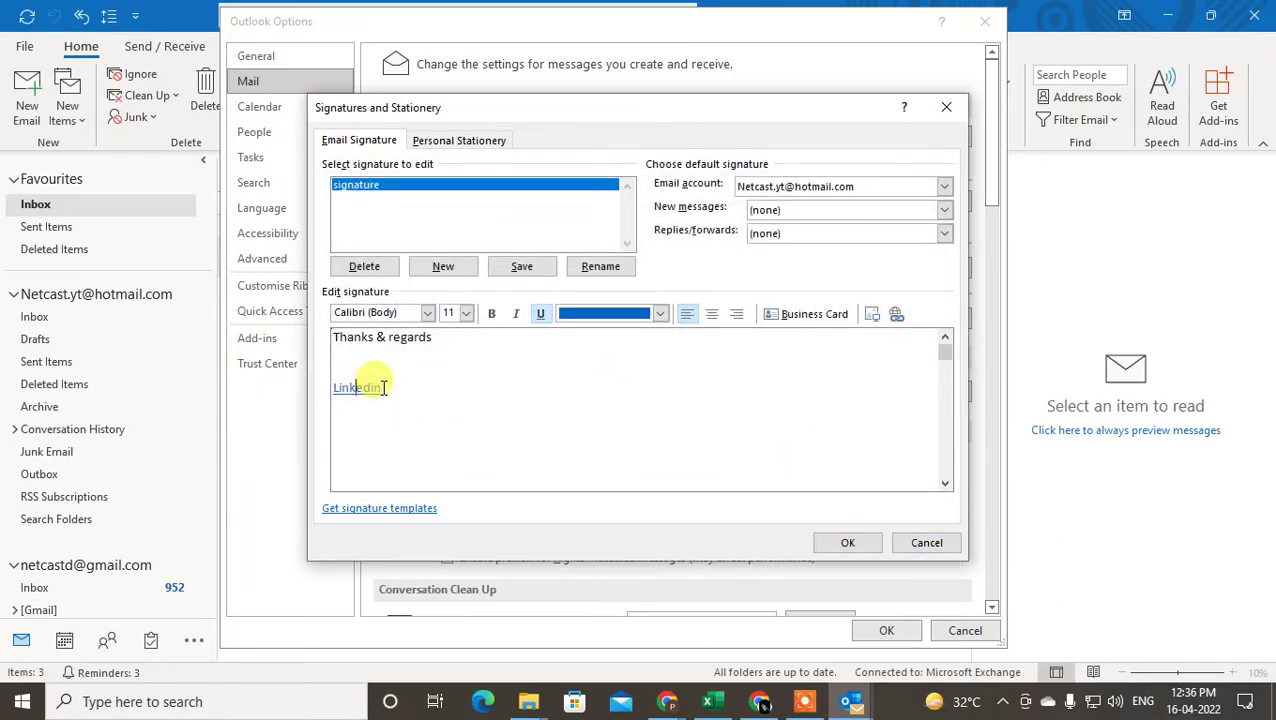
left_click_drag(395, 388, 336, 388)
left_click(408, 387)
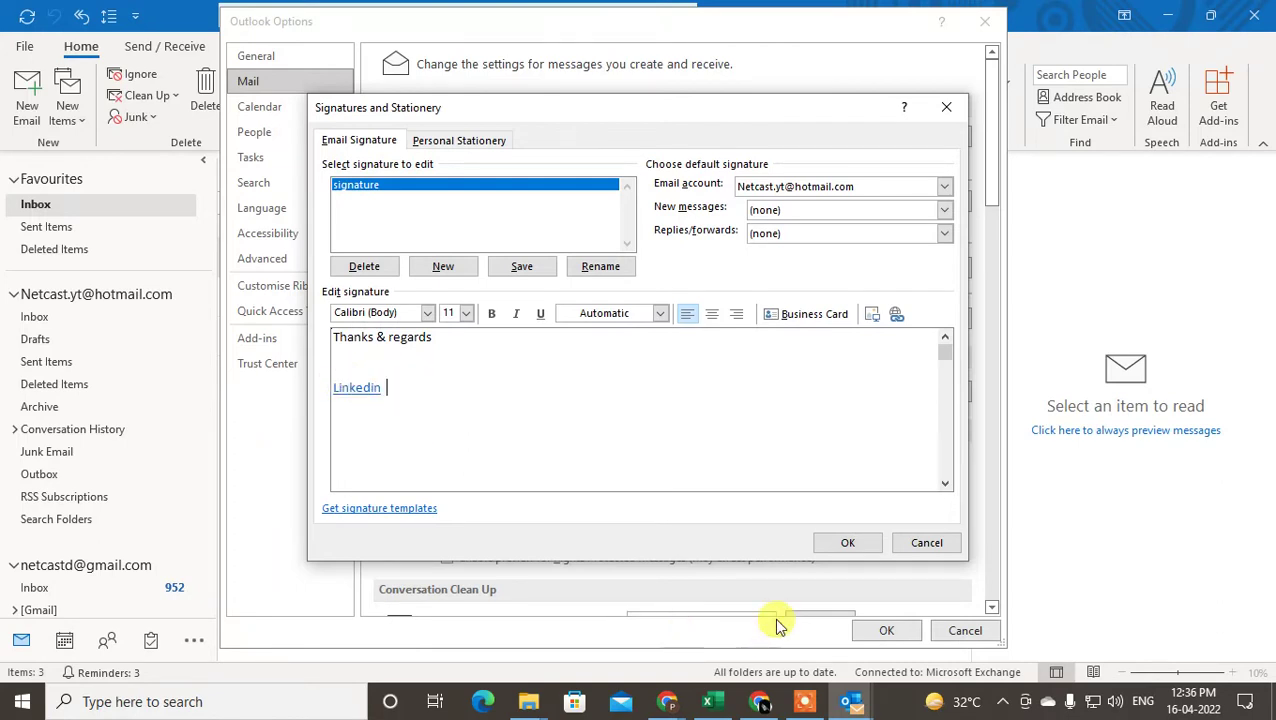
left_click(849, 542)
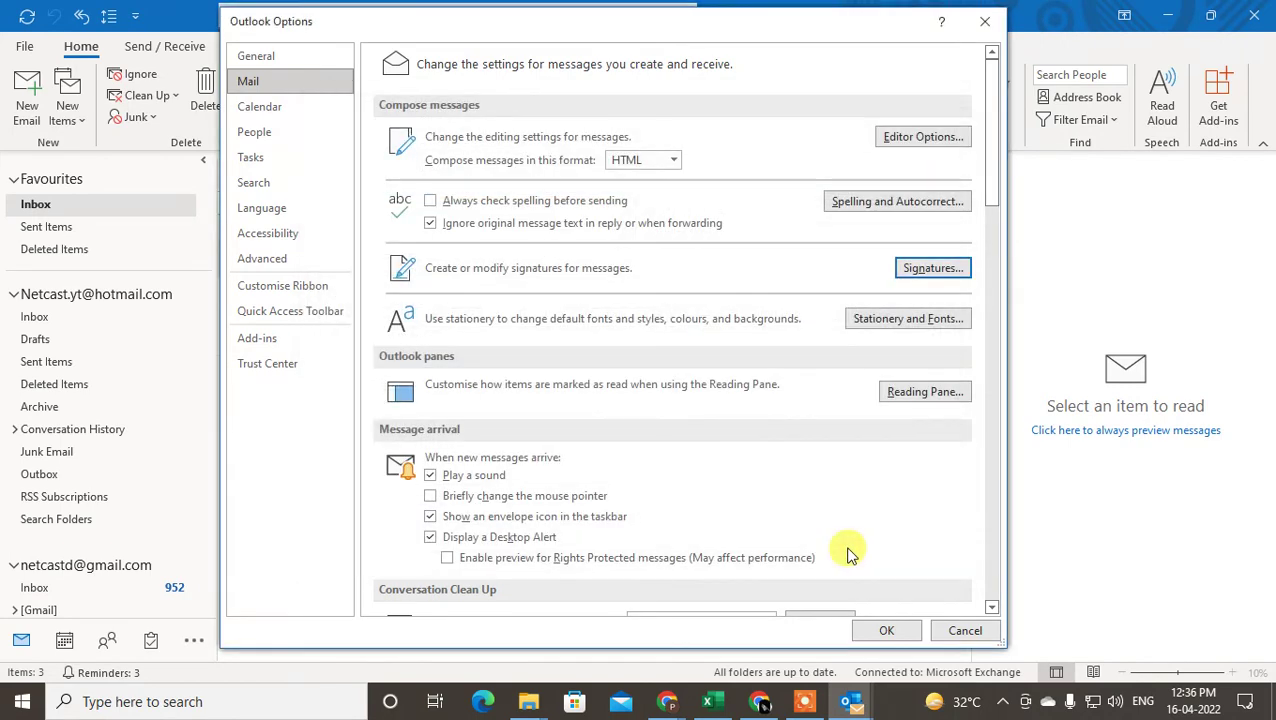
- Close Outlook Options, start a new email and check the signature's Linkedin link
left_click(886, 630)
left_click(20, 102)
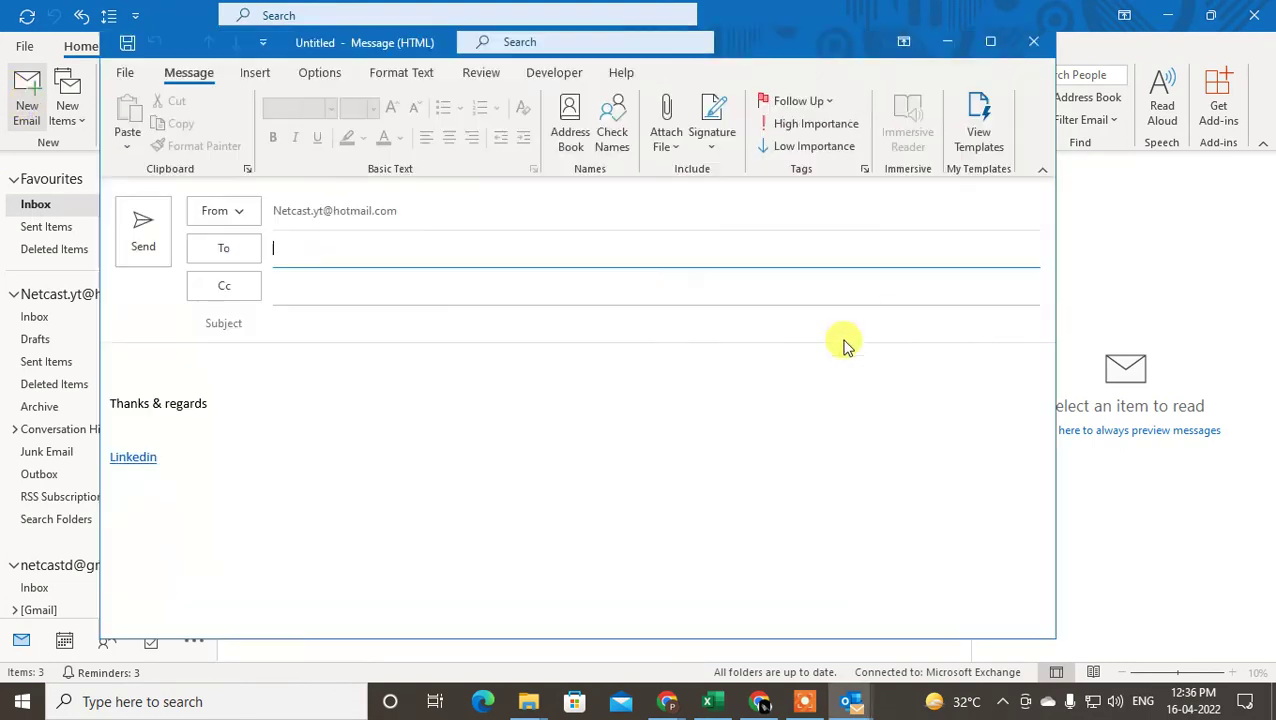
left_click(130, 460)
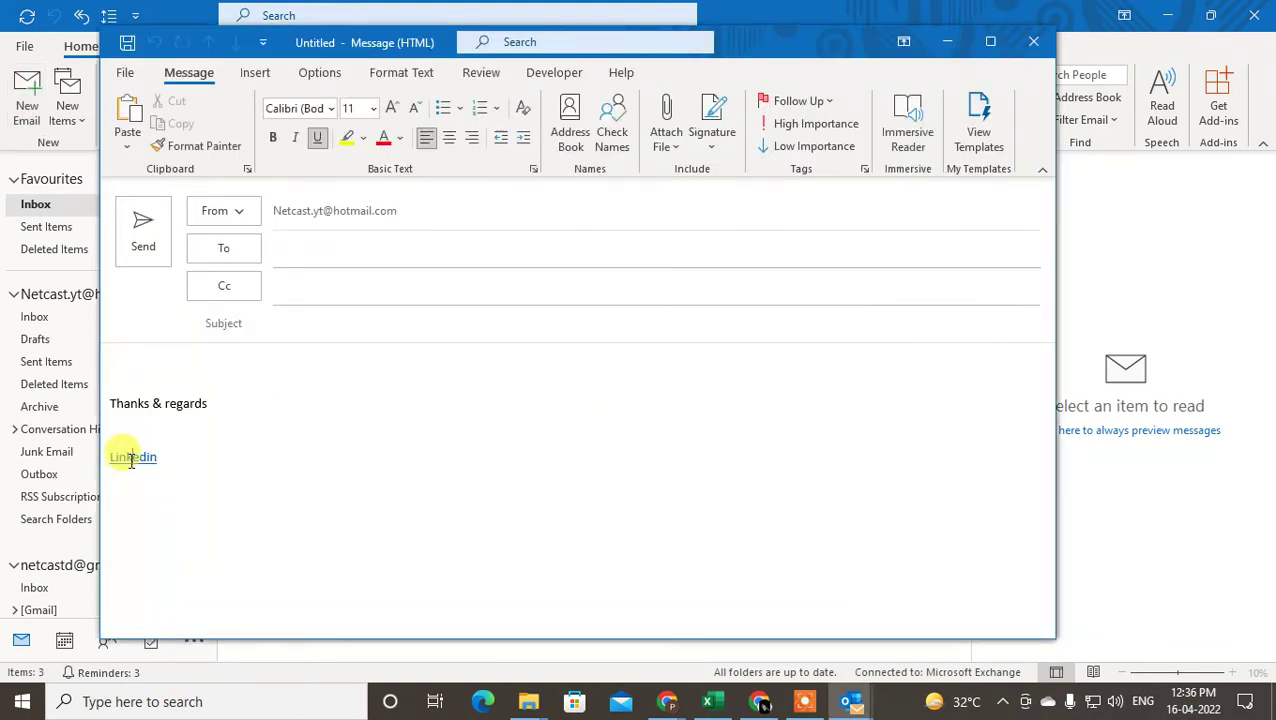
double_click(131, 460)
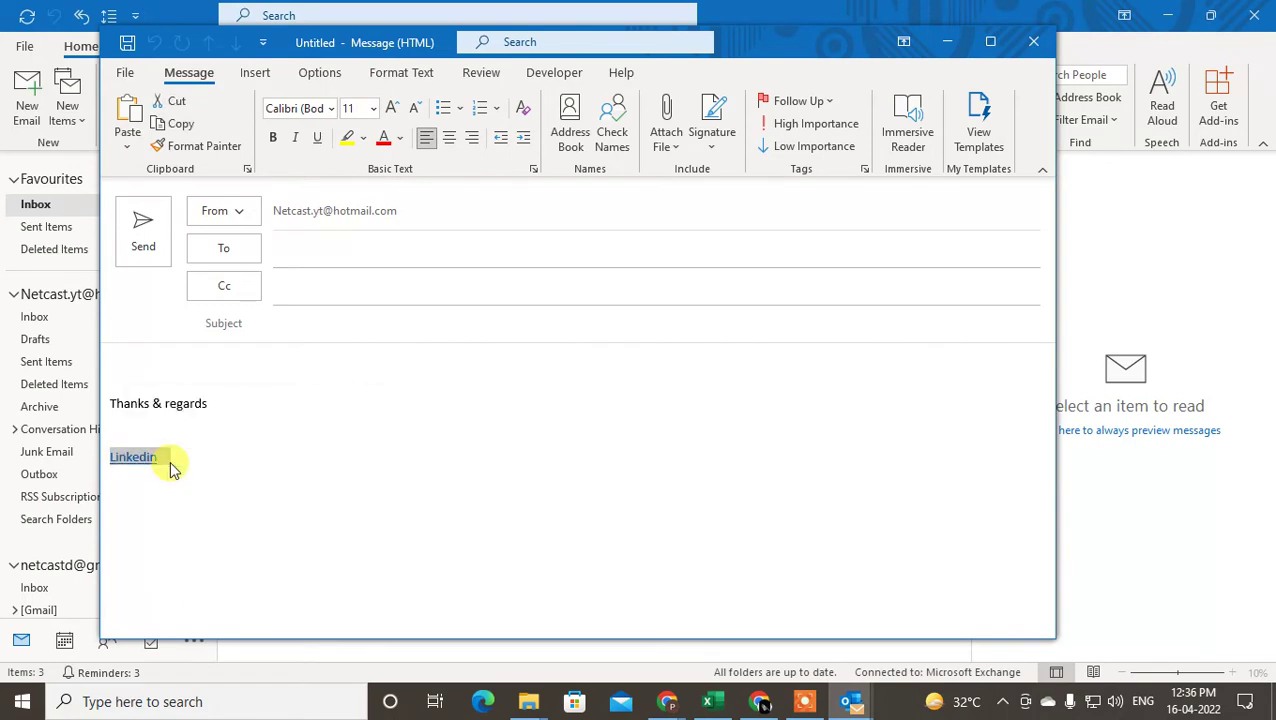
left_click(171, 464)
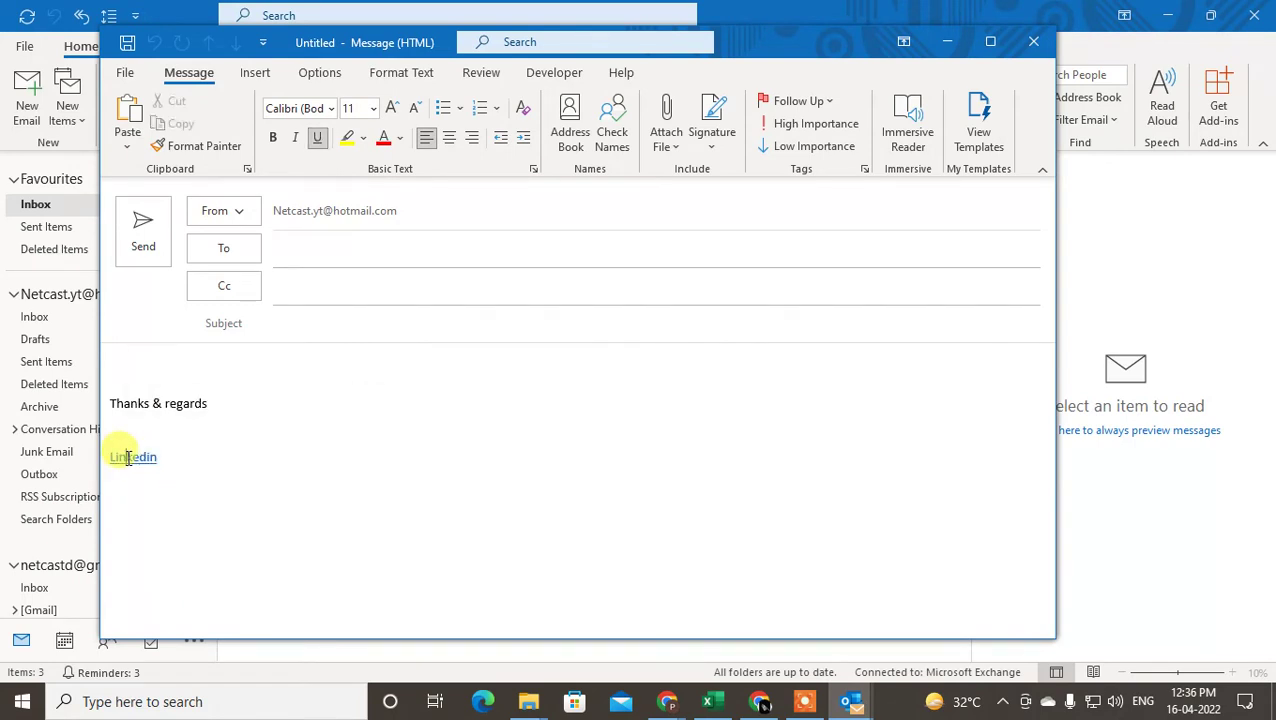
left_click_drag(137, 459, 157, 459)
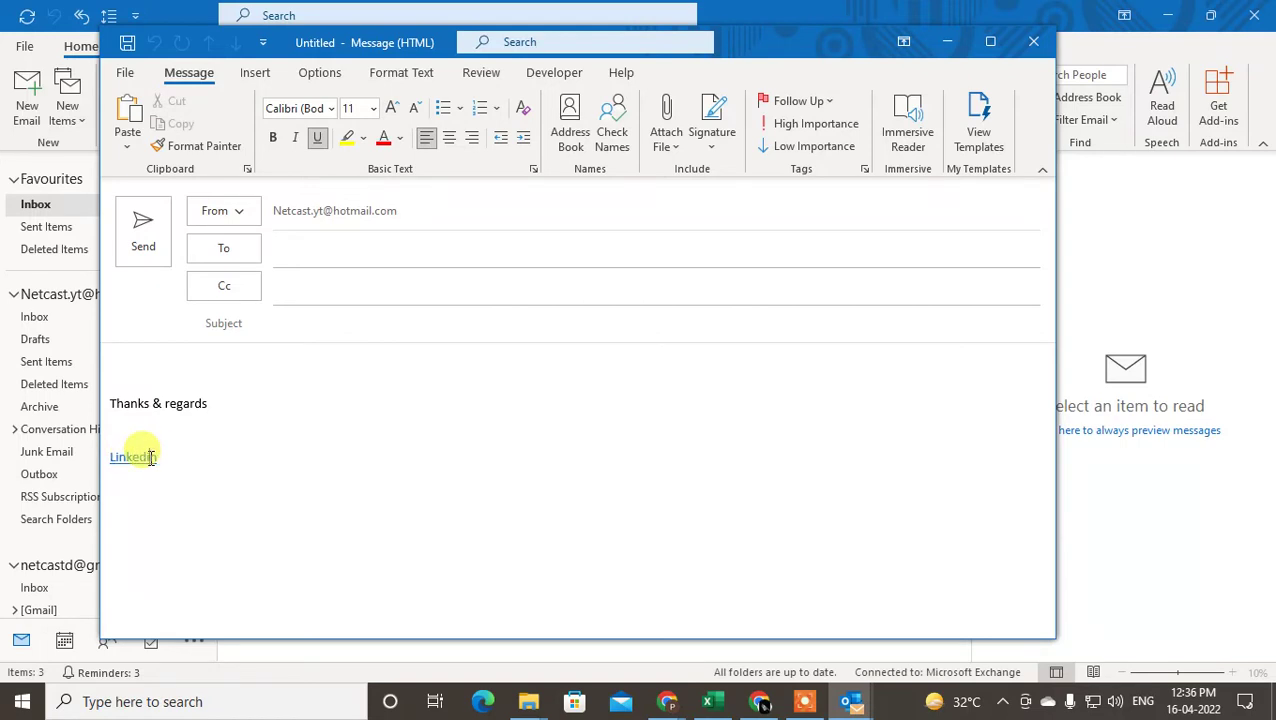
- Address the email to the Gmail account, add the subject 'test', and send it
left_click(342, 248)
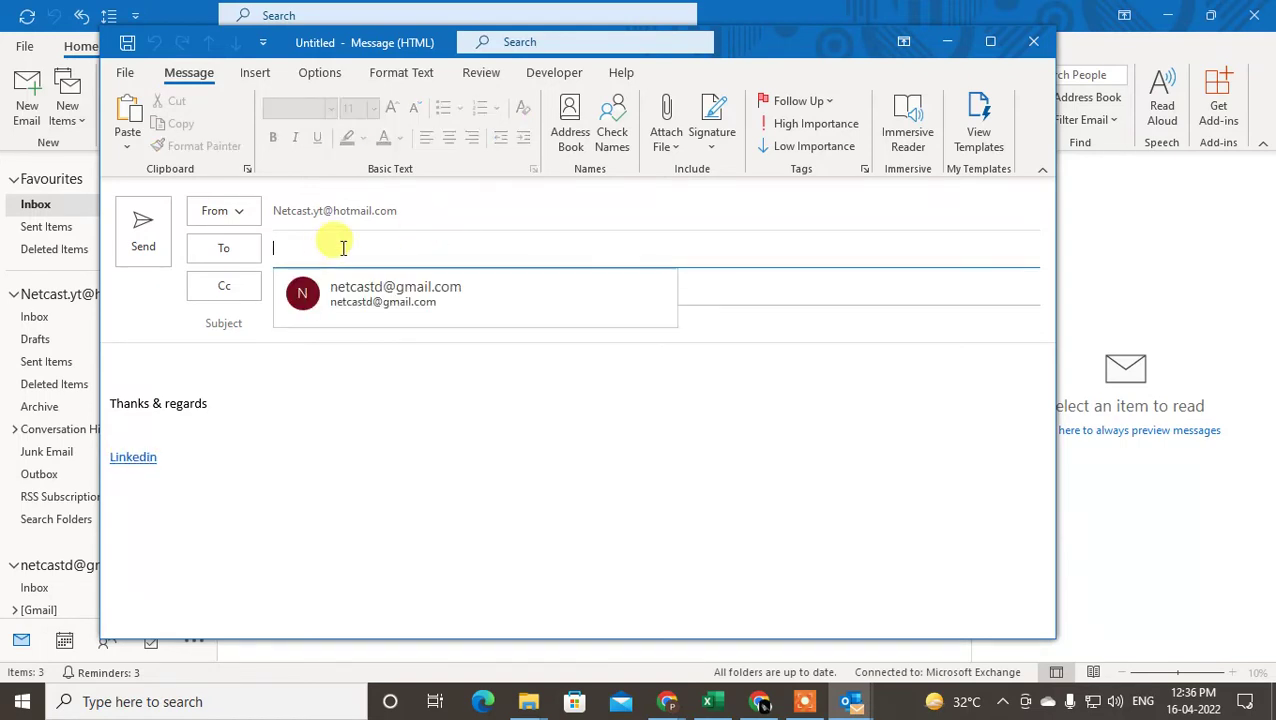
left_click(390, 288)
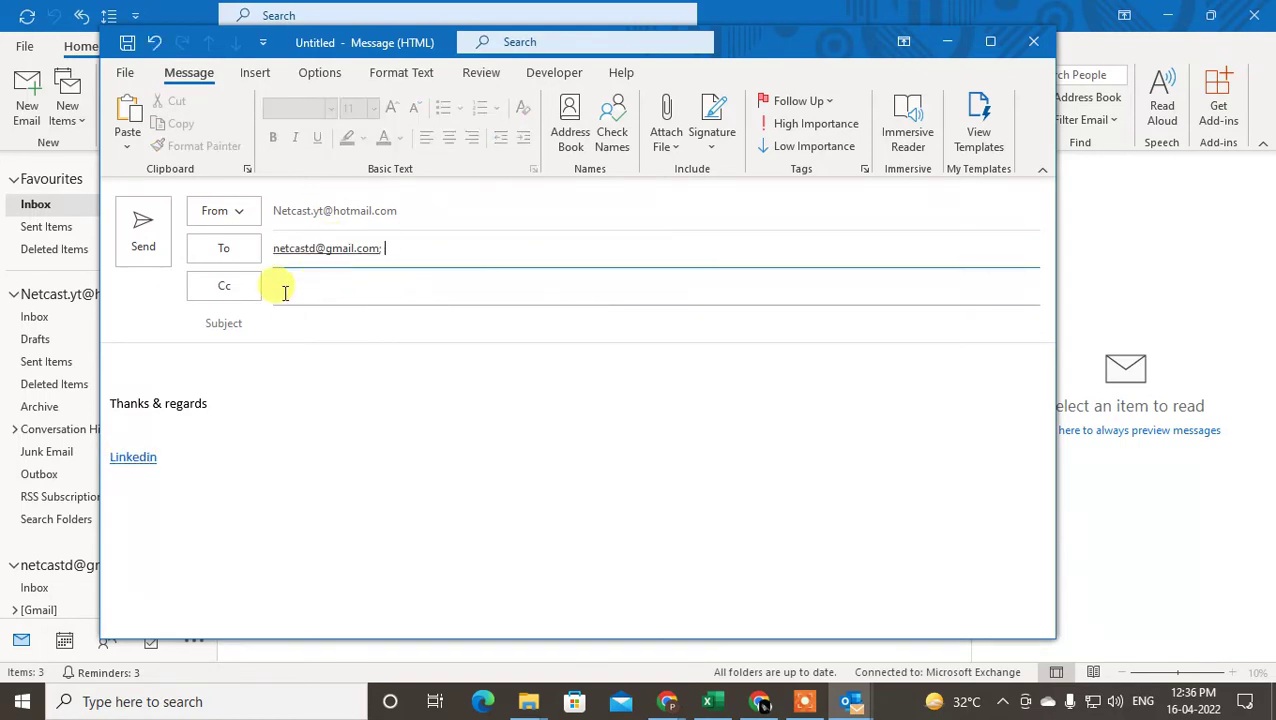
left_click(141, 240)
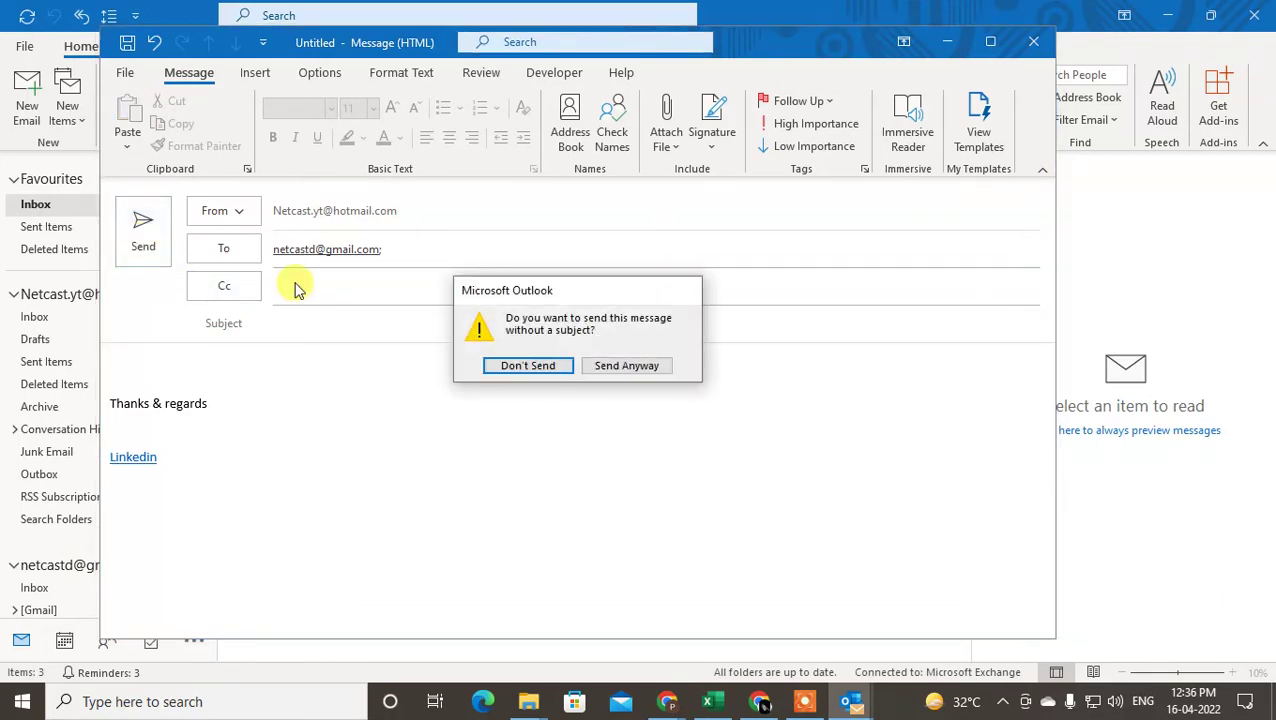
left_click(530, 365)
left_click(322, 288)
left_click(300, 326)
type("st")
left_click(165, 247)
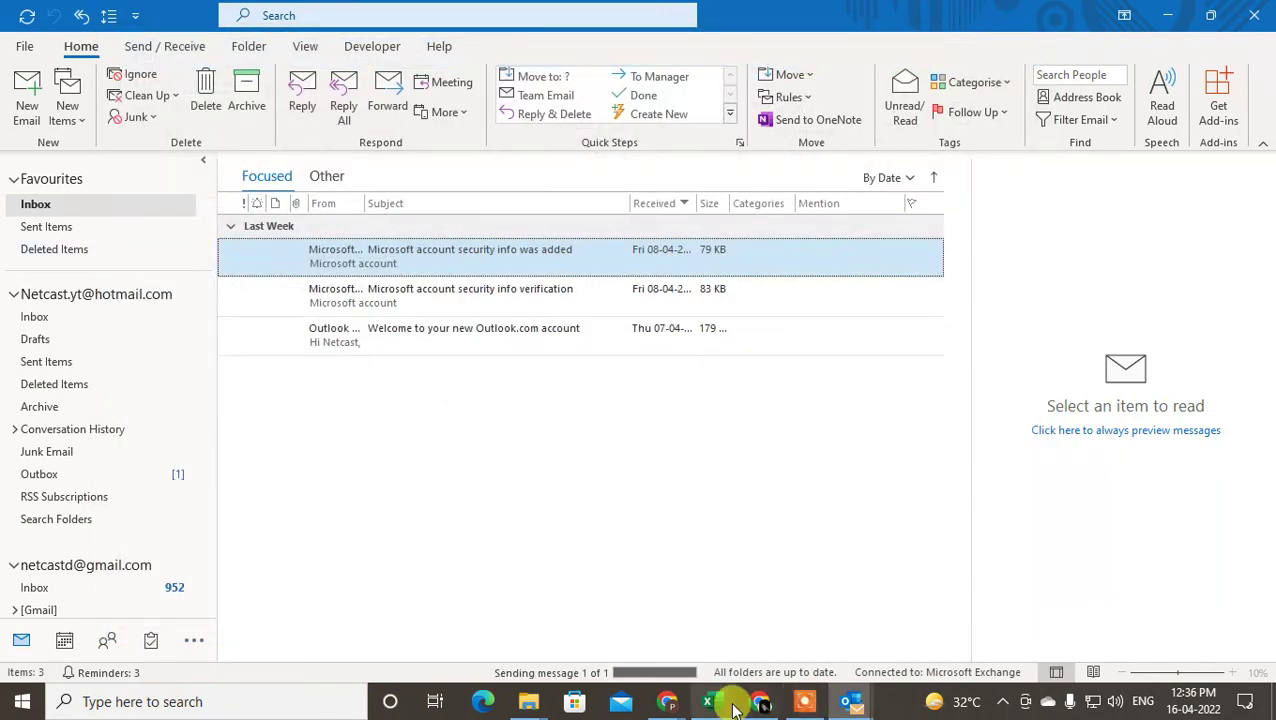
- In Chrome's Gmail tab, reload the inbox and open the newly received 'test' email
left_click(776, 706)
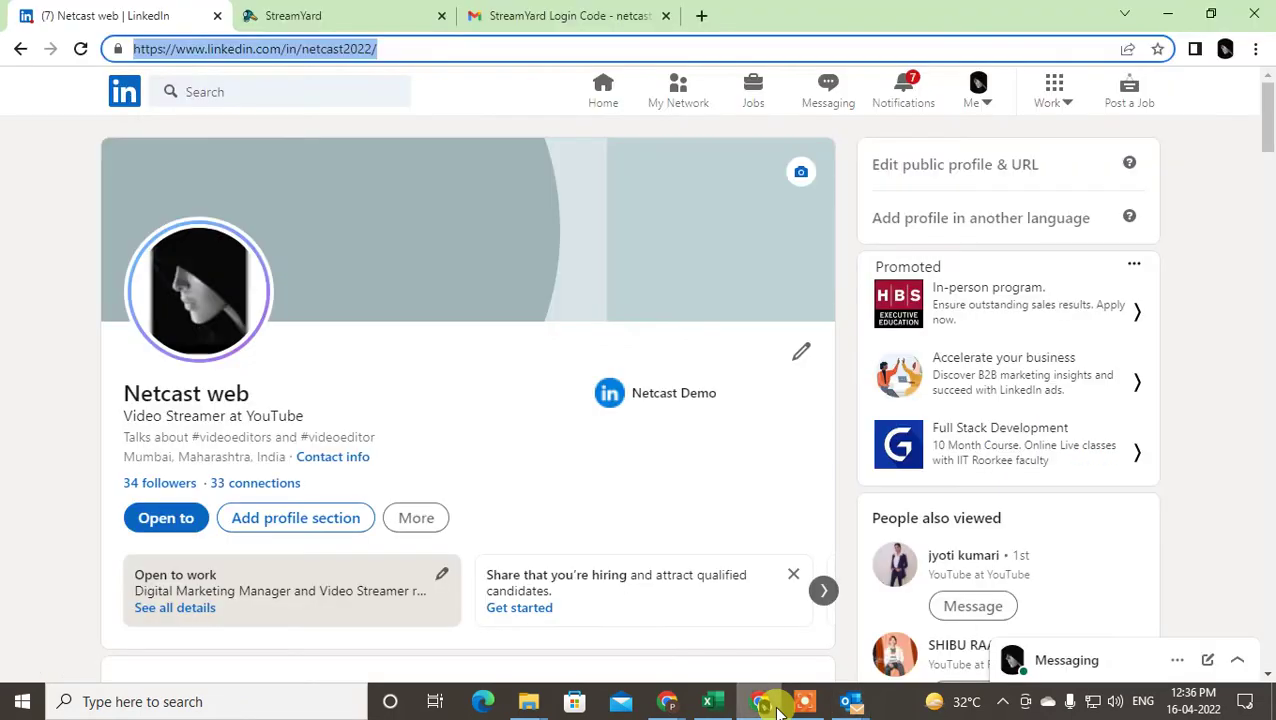
left_click(560, 15)
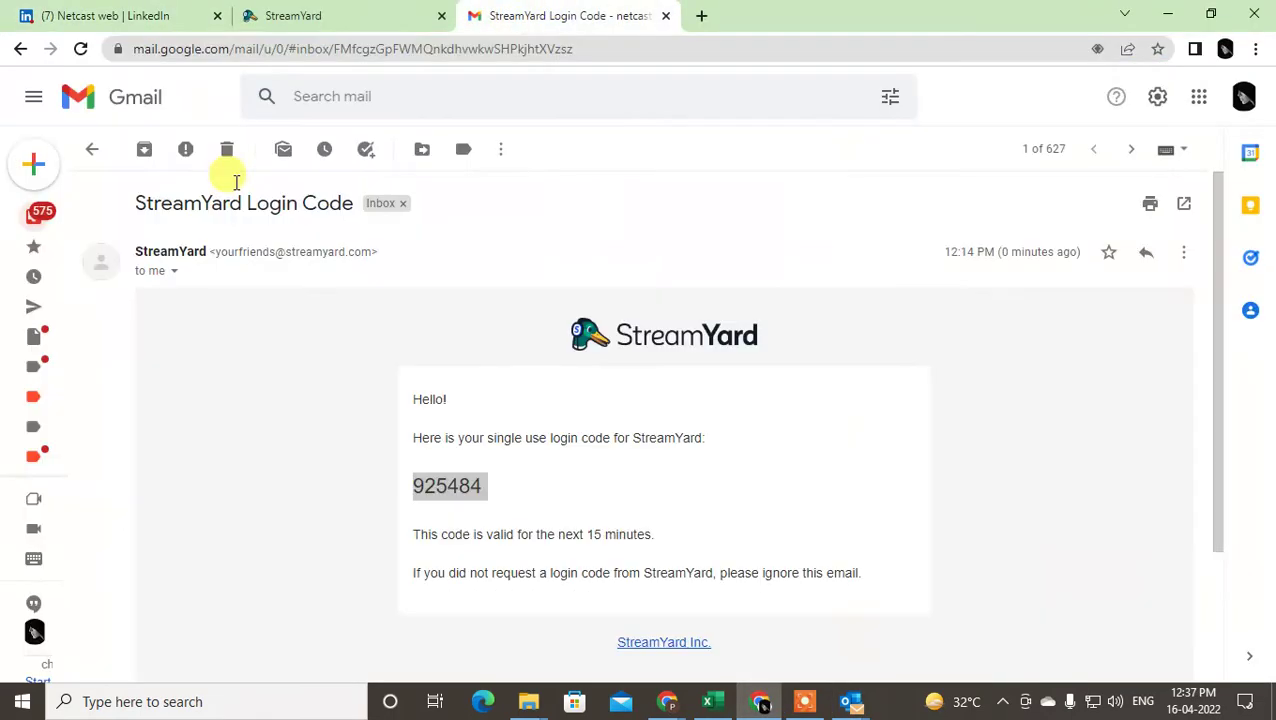
left_click(27, 221)
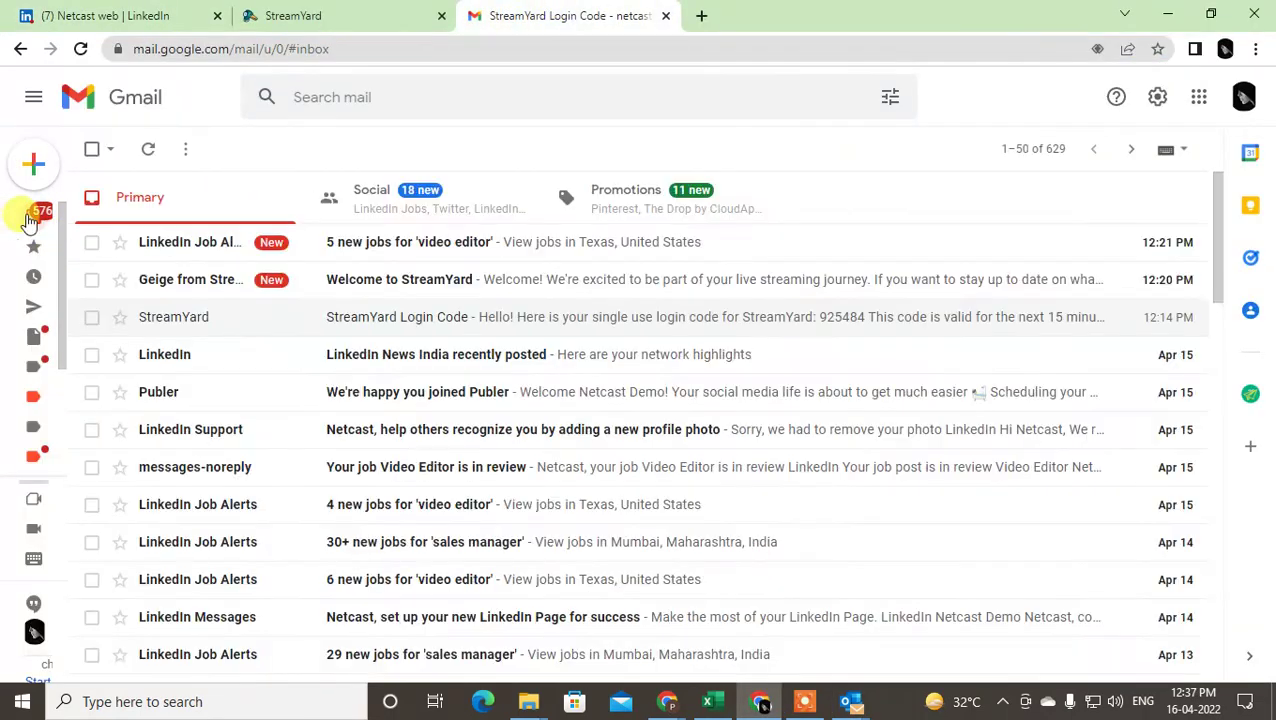
left_click(18, 222)
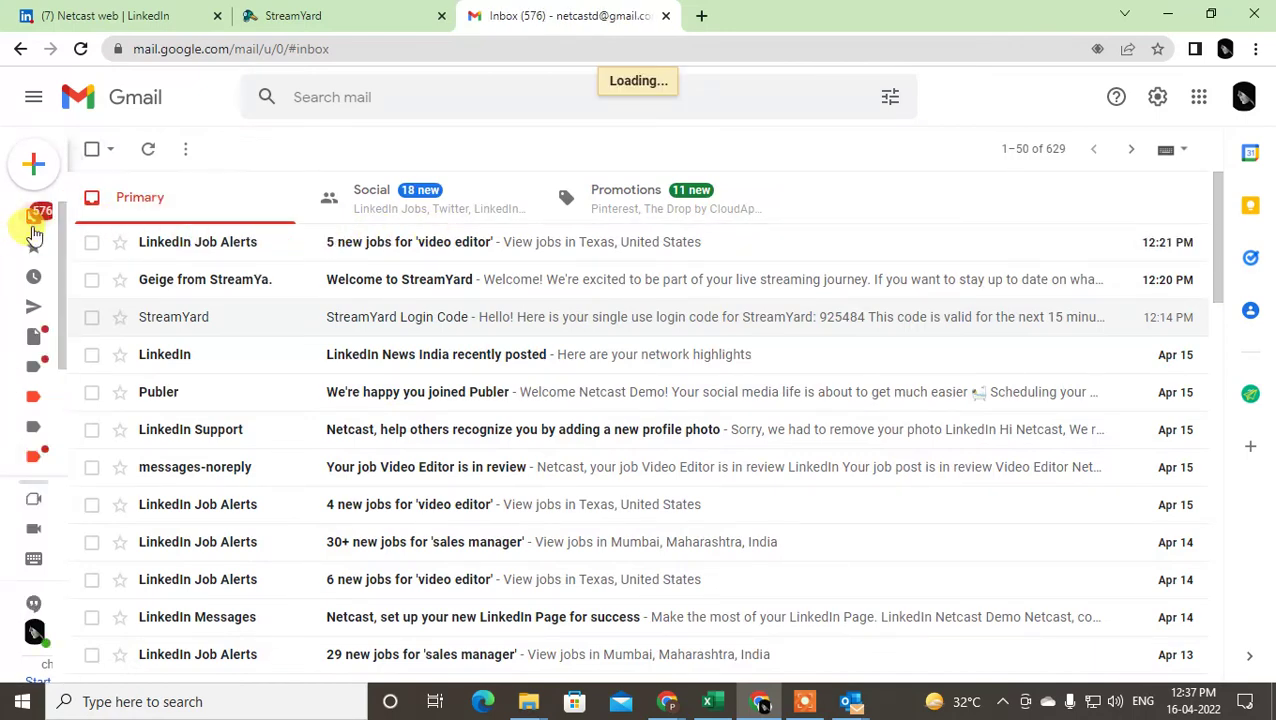
mouse_move(640, 279)
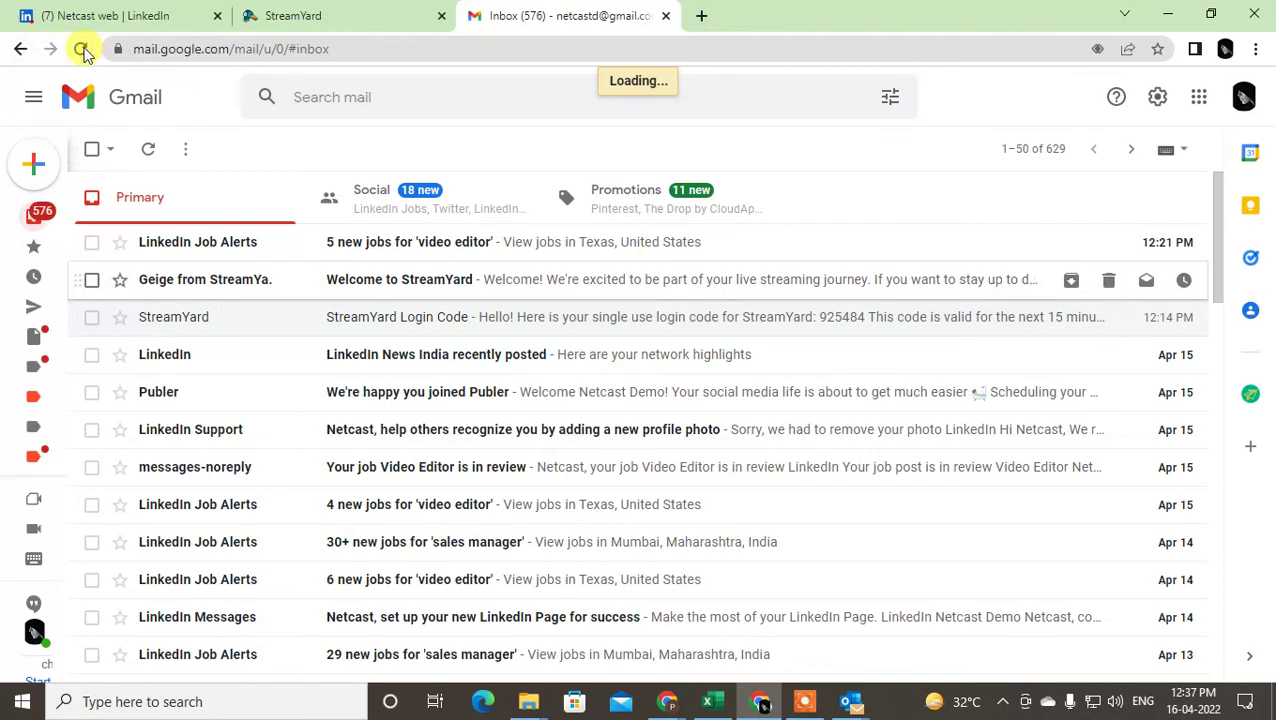
left_click(82, 50)
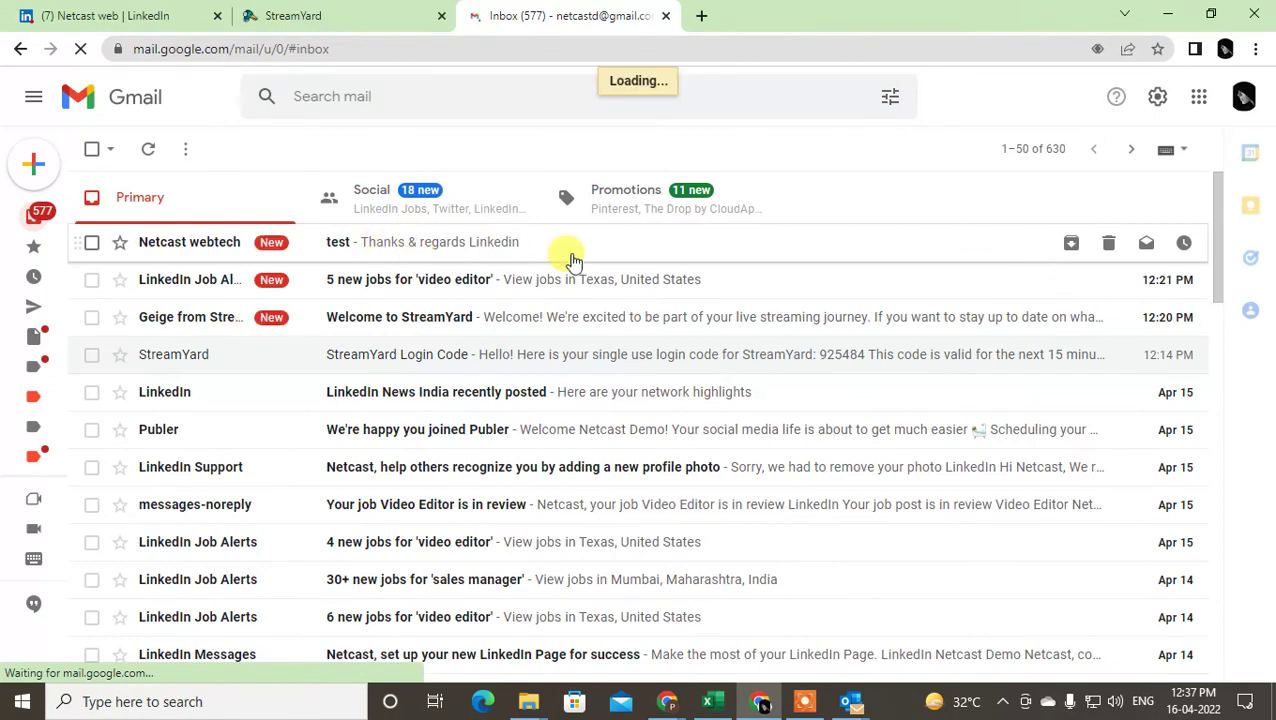
left_click(195, 240)
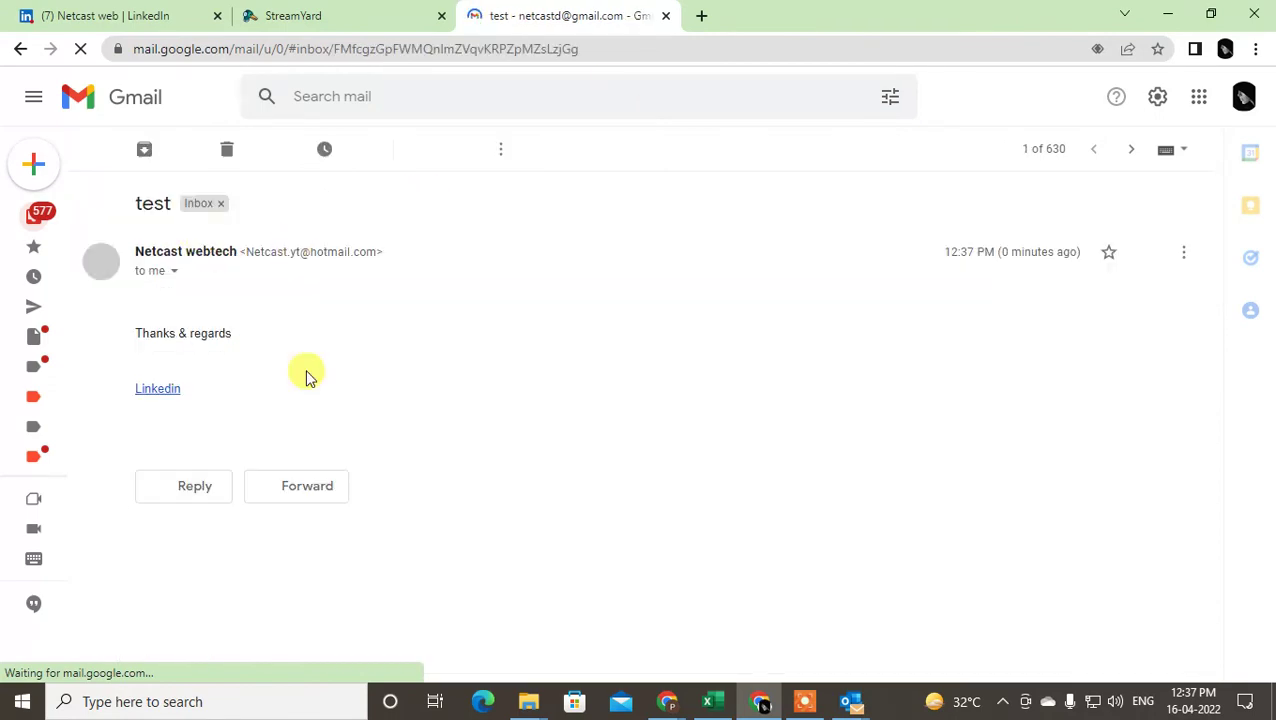